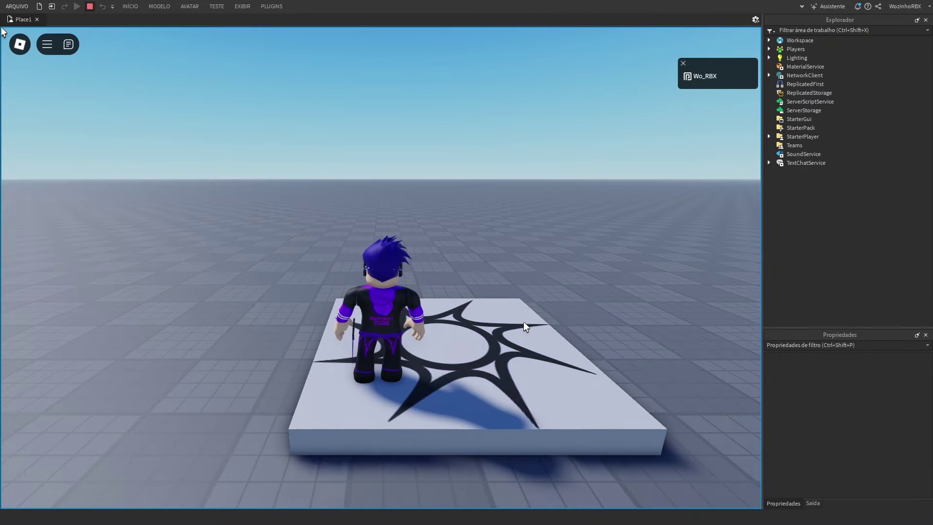
# - Walk the test character across the spawn platform and reset it to view the default death behaviour
pyautogui.press('w')
pyautogui.moveTo(523, 322); pyautogui.dragTo(523, 322, button='right')
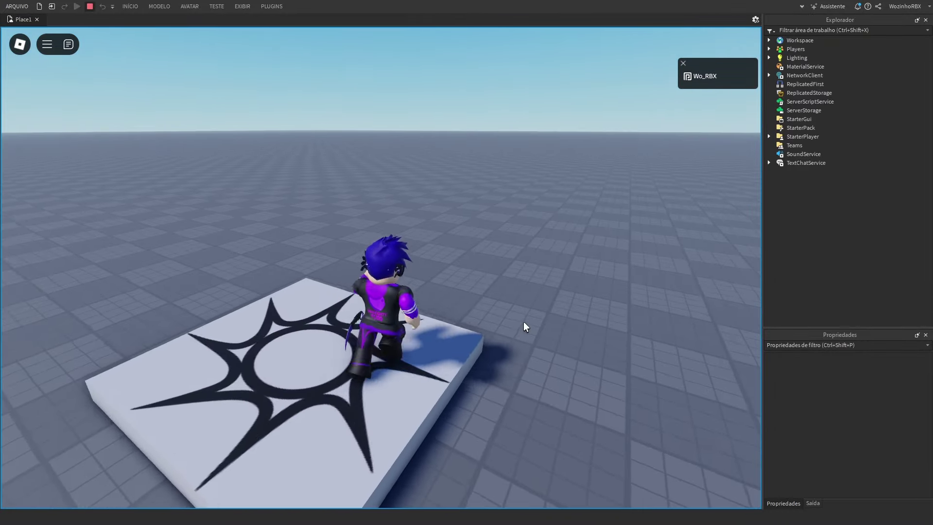
pyautogui.press('Escape')
pyautogui.press('r')
pyautogui.press('Return')
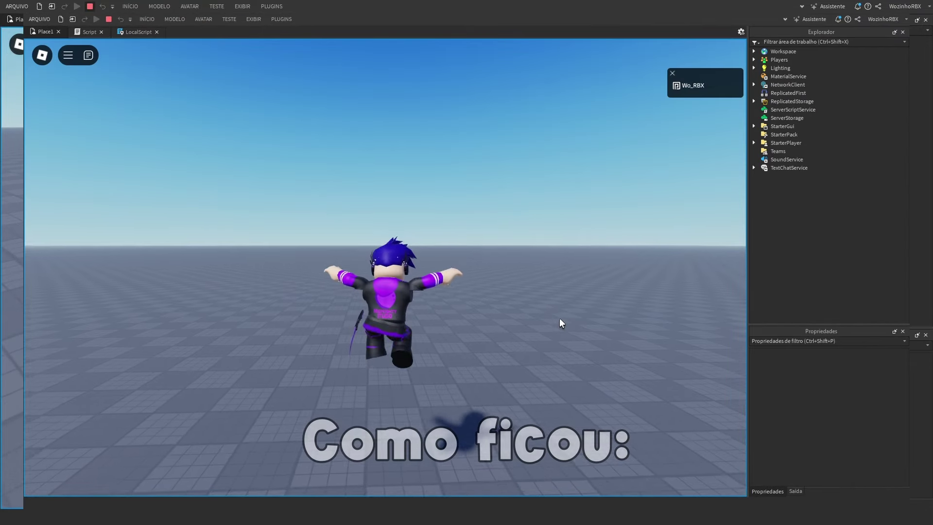
pyautogui.press('Escape')
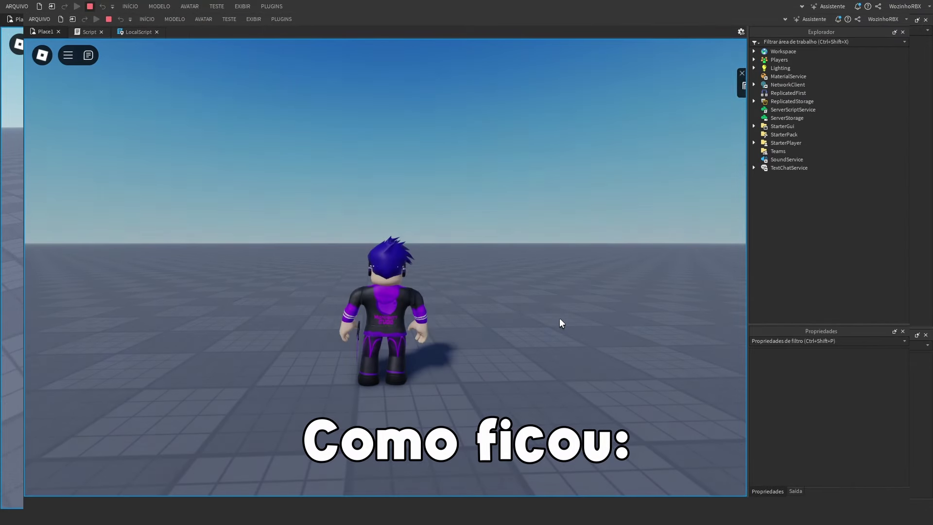
# - Reset the character in the finished version of the place and respawn it from the custom death screen
pyautogui.press('r')
pyautogui.press('Return')
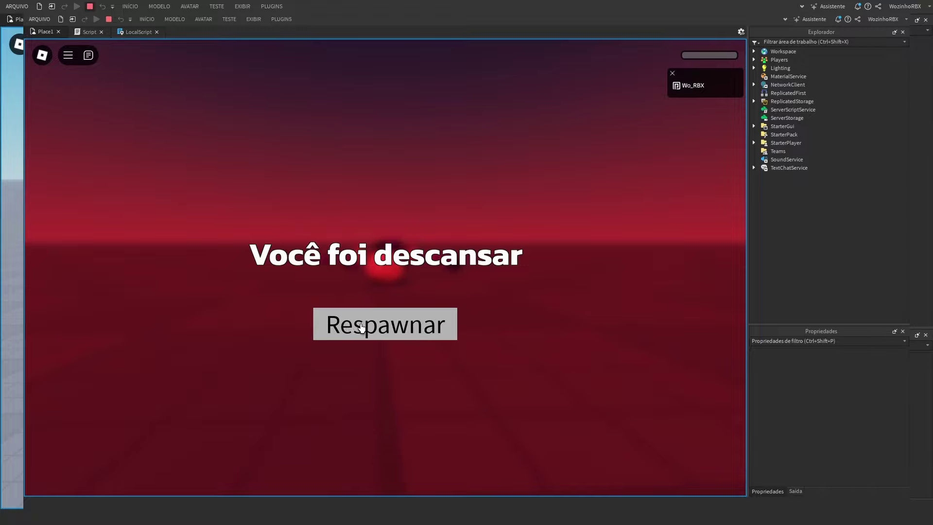
pyautogui.click(377, 335)
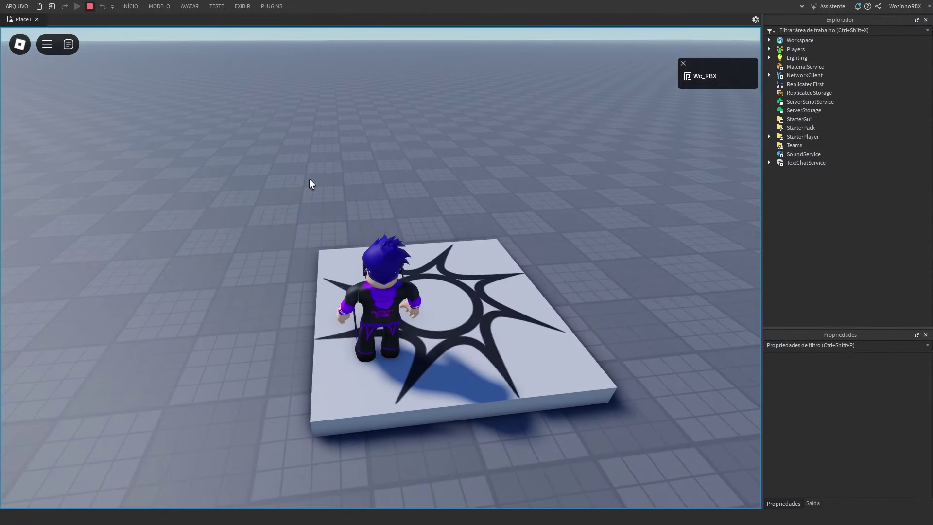
# - Run and jump the test character around the spawn platform, ending with the playtest stopped
pyautogui.press('w')
pyautogui.moveTo(308, 179); pyautogui.dragTo(308, 179, button='right')
pyautogui.press('w')
pyautogui.press('s')
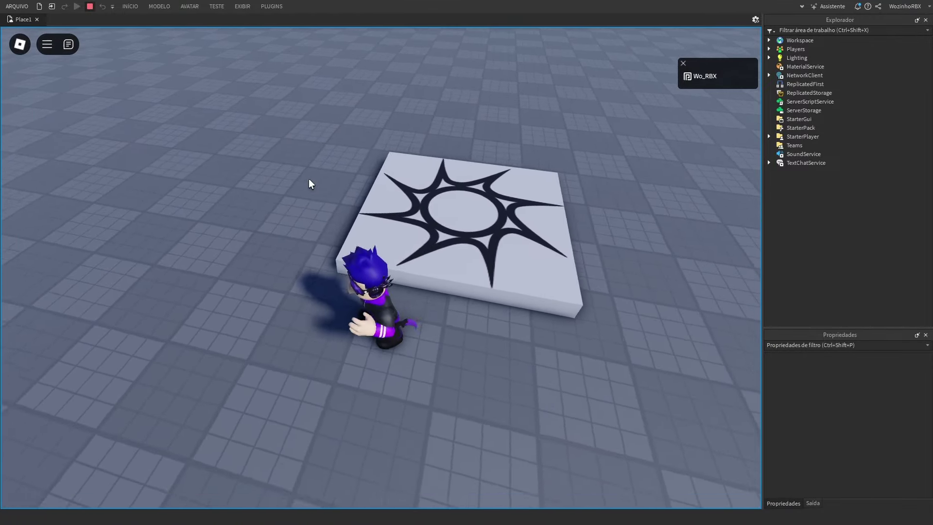
pyautogui.press('w')
pyautogui.press('d')
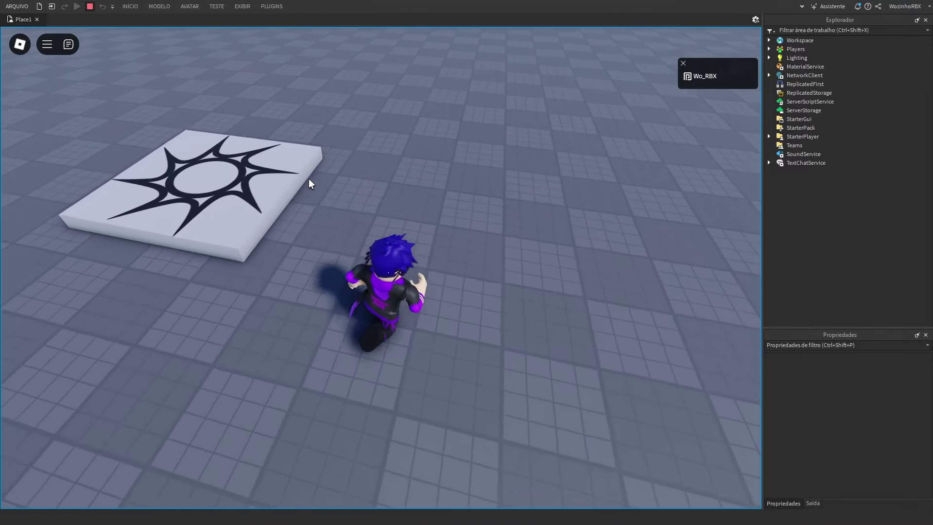
pyautogui.press('a')
pyautogui.press('space')
pyautogui.press('s')
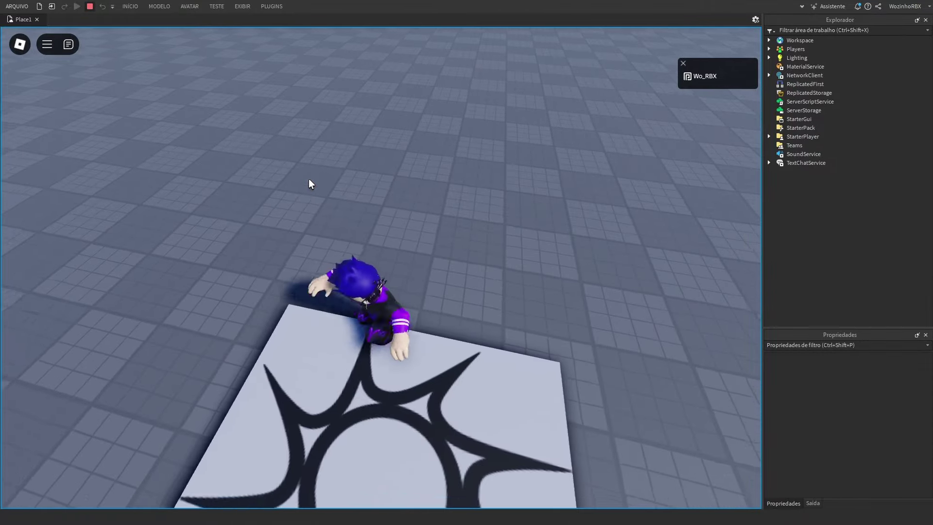
pyautogui.press('space')
pyautogui.press('d')
pyautogui.press('w')
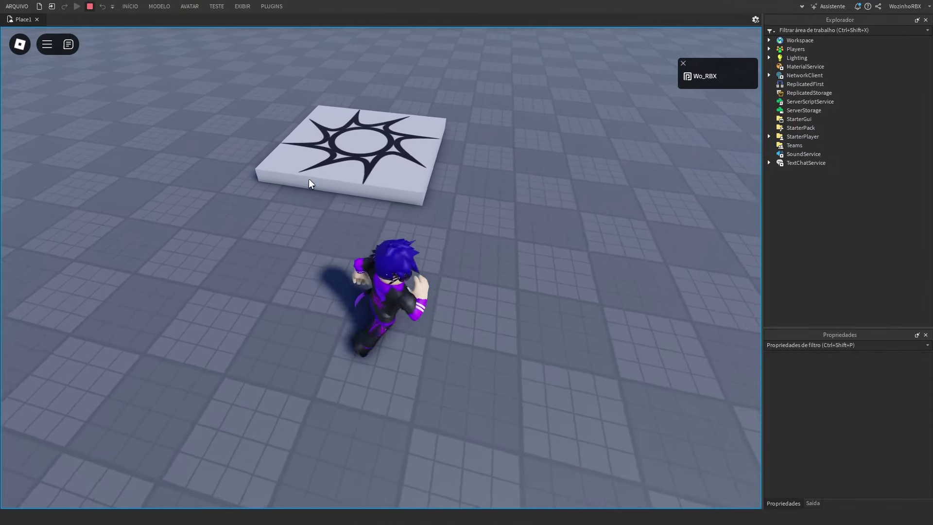
pyautogui.moveTo(309, 179); pyautogui.dragTo(313, 148, button='right')
pyautogui.press('a')
pyautogui.press('s')
pyautogui.click(89, 7)
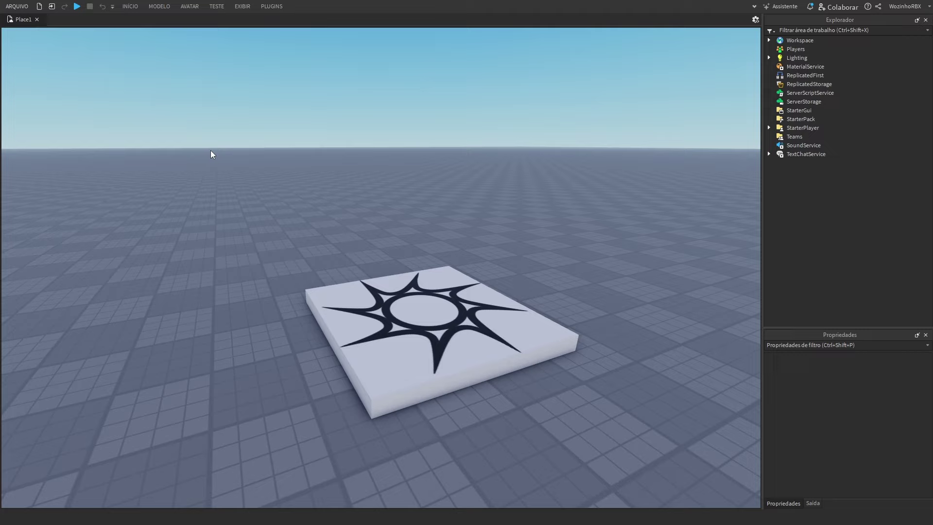
pyautogui.moveTo(211, 150); pyautogui.dragTo(212, 168, button='right')
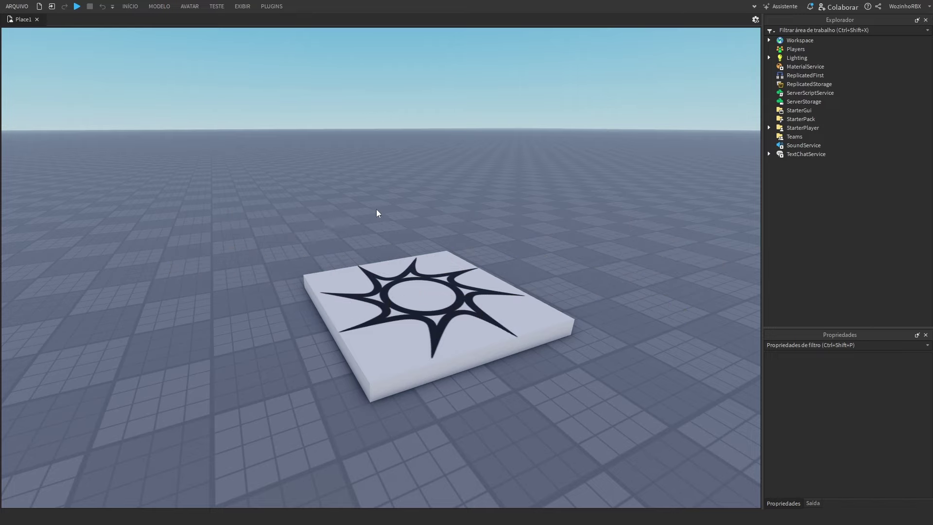
pyautogui.moveTo(376, 213); pyautogui.dragTo(377, 124, button='right')
pyautogui.moveTo(347, 173); pyautogui.dragTo(360, 189, button='right')
pyautogui.click(810, 82)
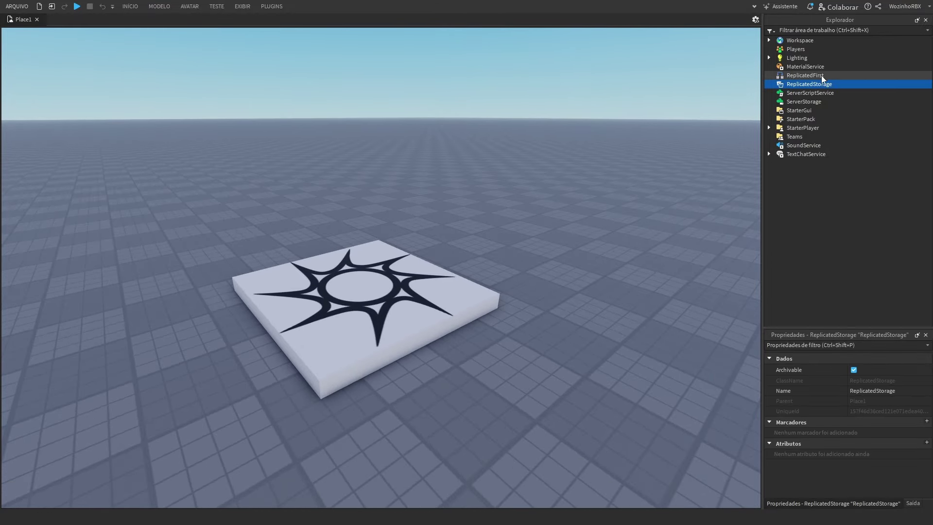
pyautogui.click(821, 75)
pyautogui.click(824, 58)
# - Expand the Lighting service and insert a ColorCorrection effect into it
pyautogui.click(768, 58)
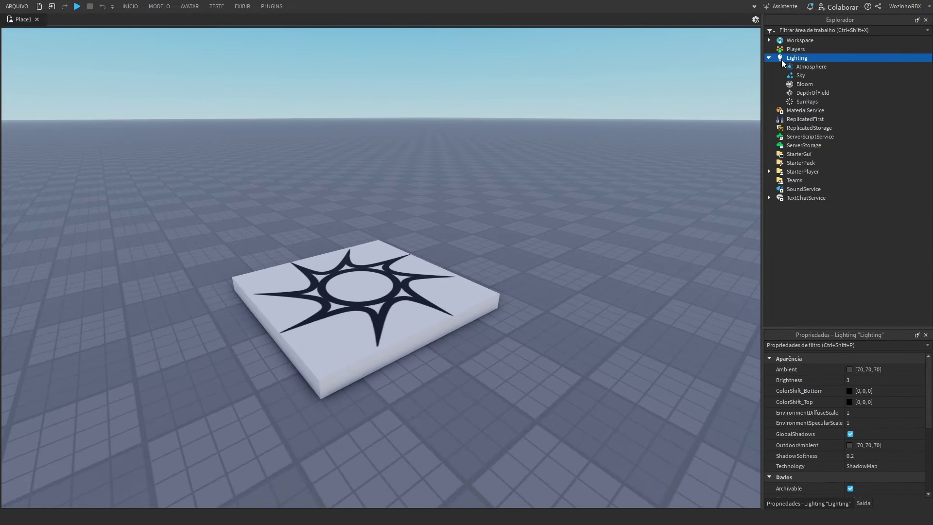
pyautogui.click(793, 49)
pyautogui.click(801, 66)
pyautogui.click(801, 58)
pyautogui.hotkey('ctrl', 'i')
pyautogui.write('colo')
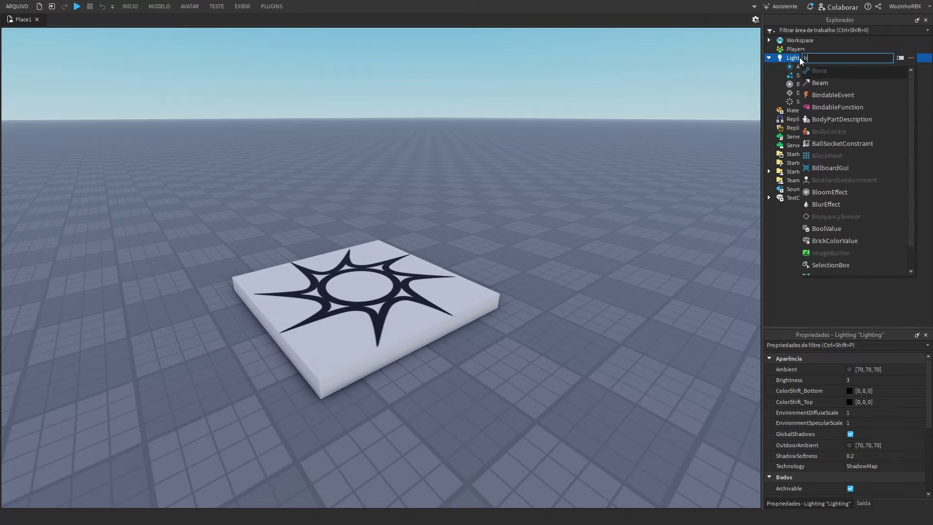
pyautogui.press('Return')
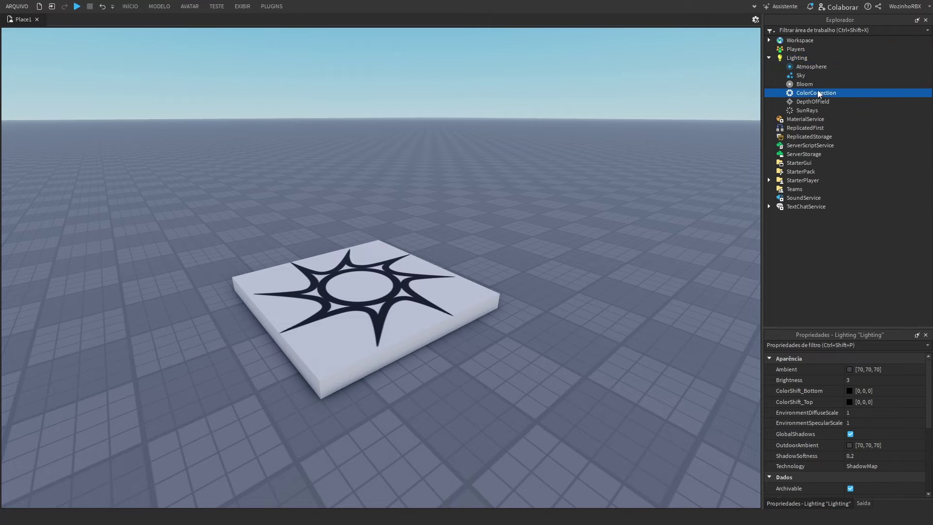
# - Preview a red TintColor of 255, 52, 55 on the ColorCorrection effect and cancel the change
pyautogui.click(849, 475)
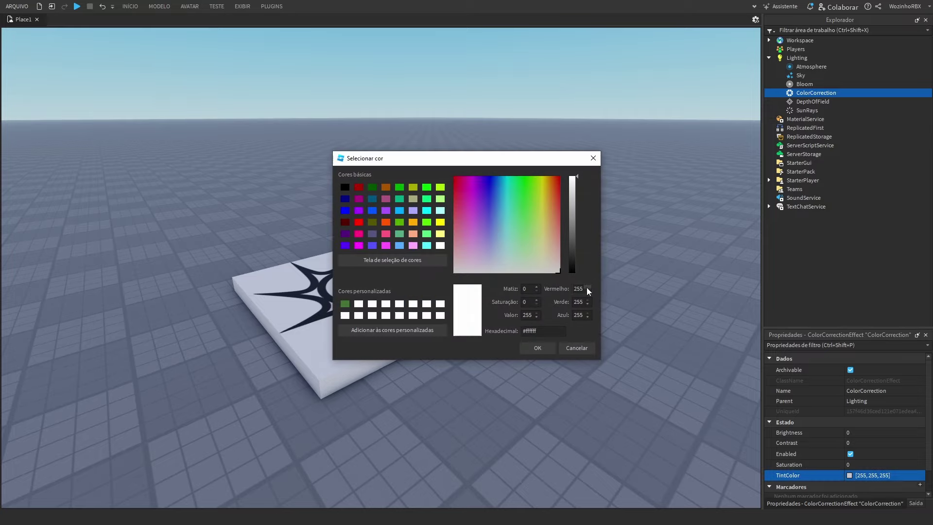
pyautogui.moveTo(462, 203); pyautogui.dragTo(481, 181)
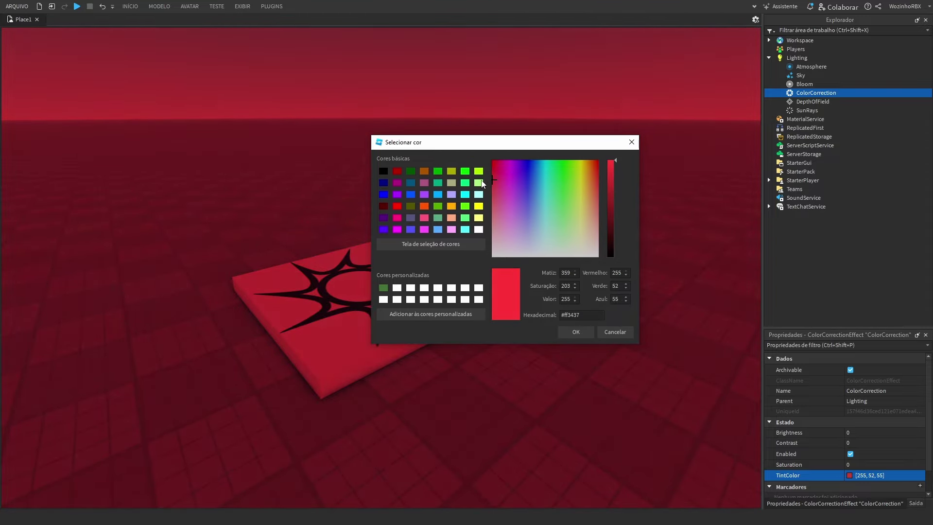
pyautogui.click(615, 331)
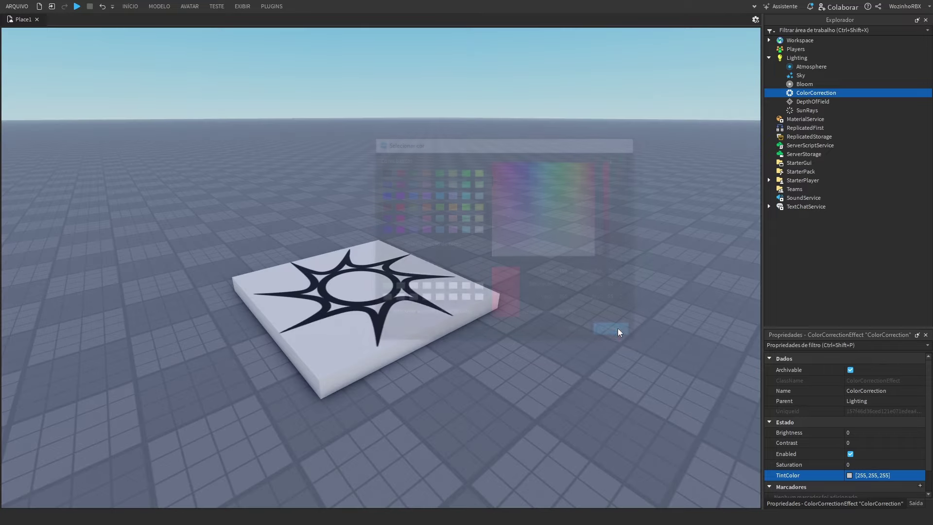
# - Insert a Blur effect into the Lighting service
pyautogui.click(809, 59)
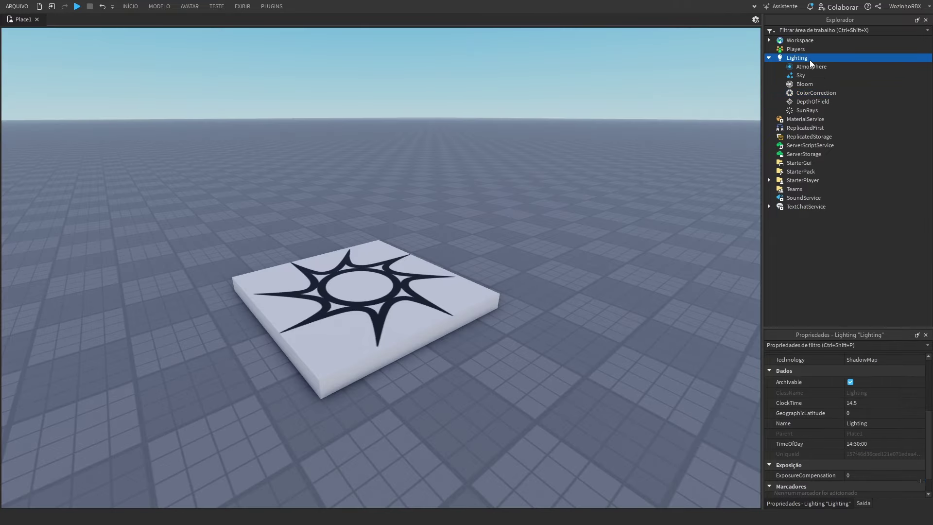
pyautogui.hotkey('ctrl', 'i')
pyautogui.write('blur')
pyautogui.press('Return')
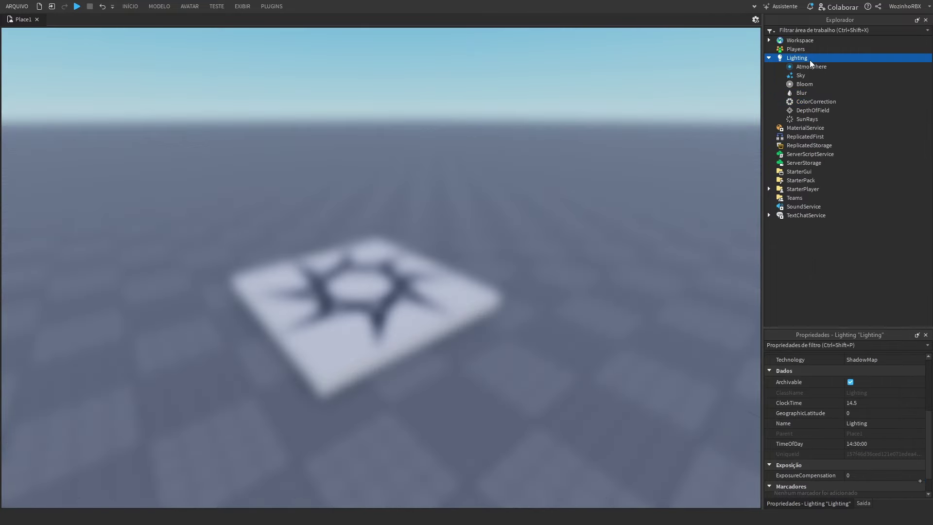
# - Set the Size of the Blur effect to 16
pyautogui.click(821, 93)
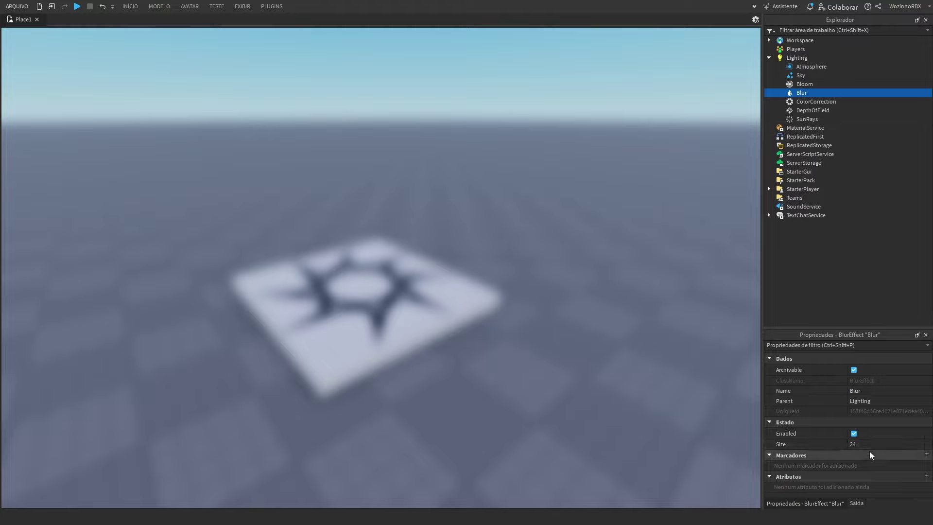
pyautogui.click(886, 445)
pyautogui.moveTo(903, 445); pyautogui.dragTo(895, 448)
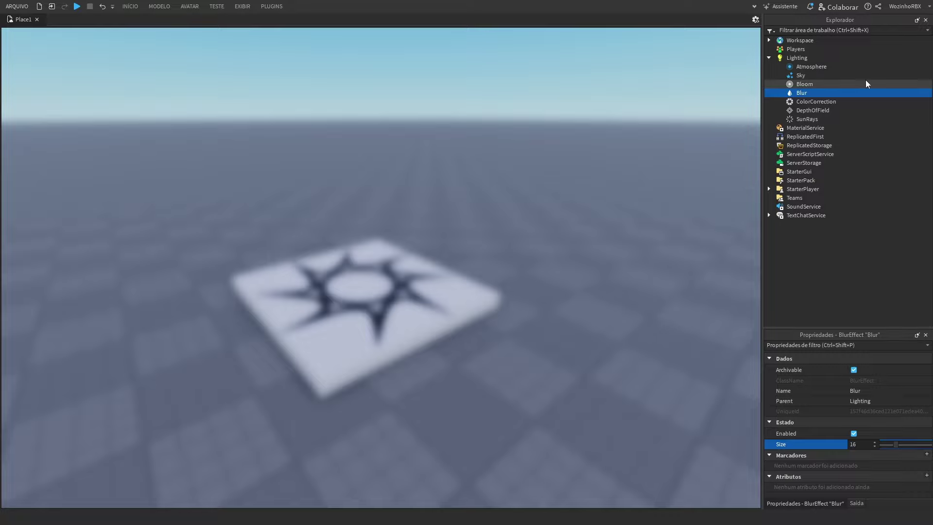
# - Preview a red TintColor of 255, 55, 58 on the ColorCorrection effect together with the blur, and cancel the change
pyautogui.click(815, 103)
pyautogui.click(832, 272)
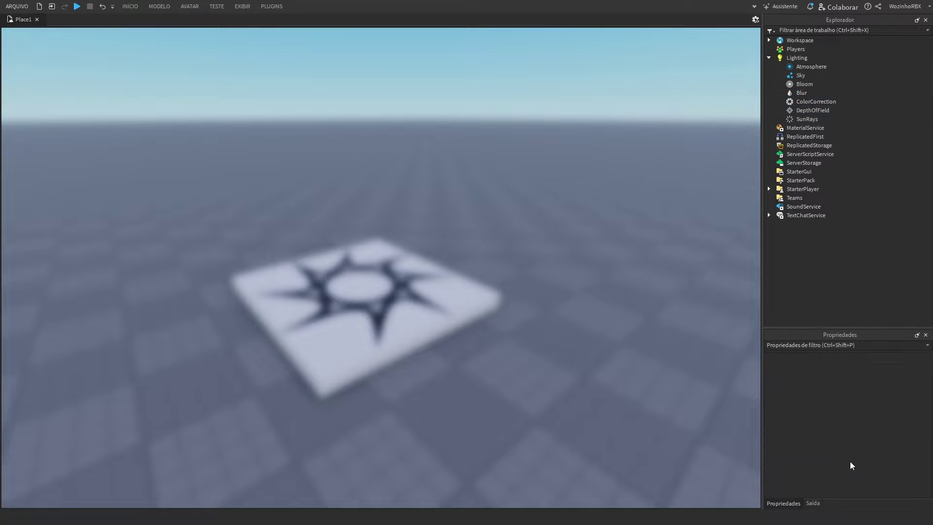
pyautogui.click(806, 110)
pyautogui.click(809, 102)
pyautogui.click(849, 475)
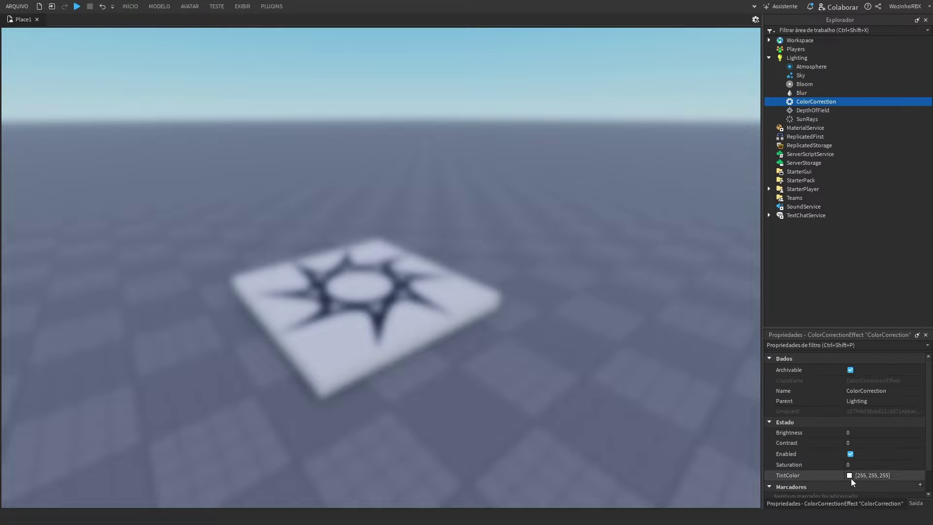
pyautogui.click(455, 208)
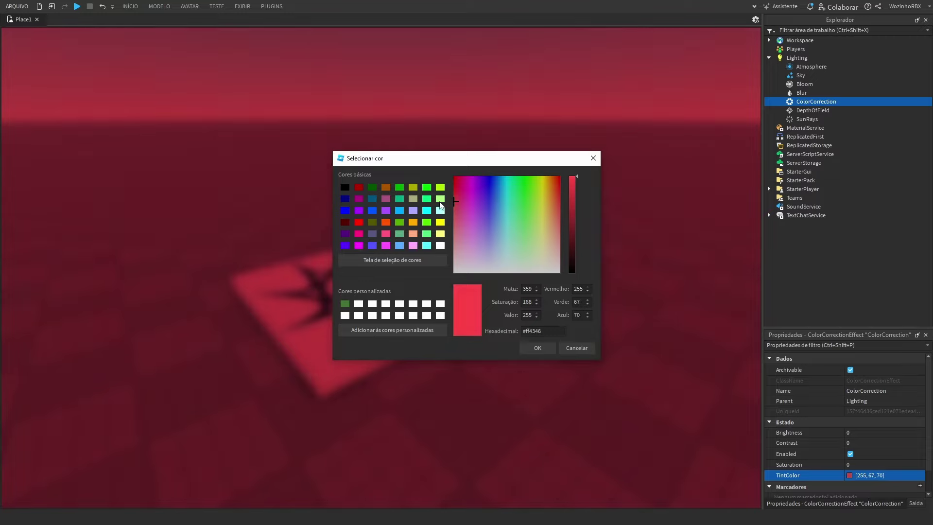
pyautogui.moveTo(433, 168); pyautogui.dragTo(818, 184)
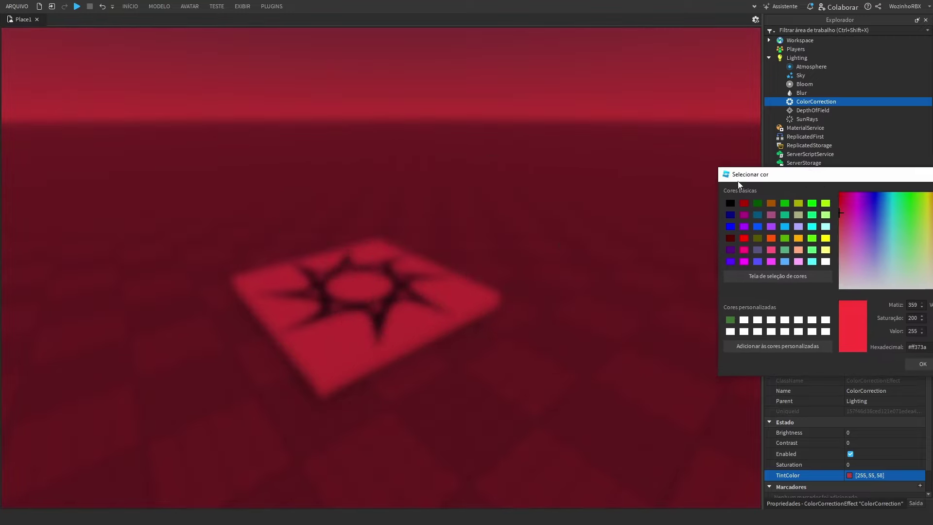
pyautogui.moveTo(739, 182); pyautogui.dragTo(437, 182)
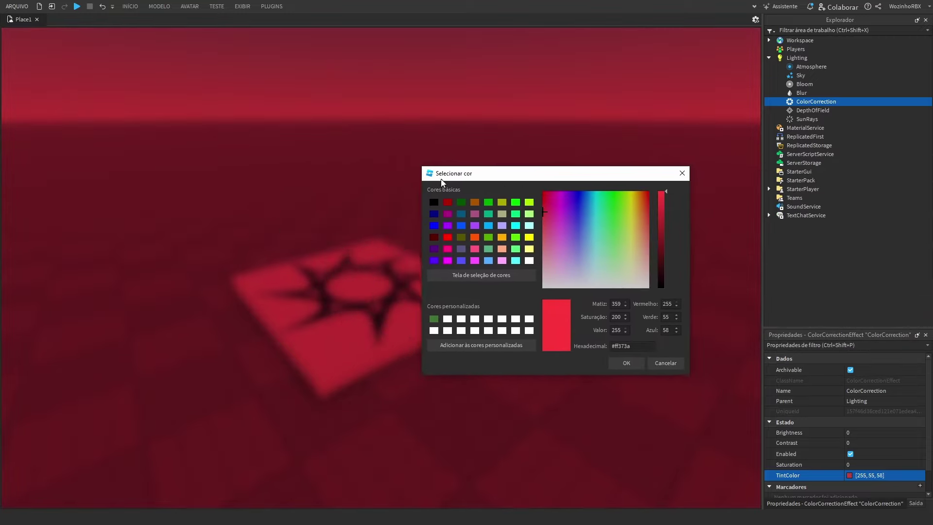
pyautogui.click(653, 365)
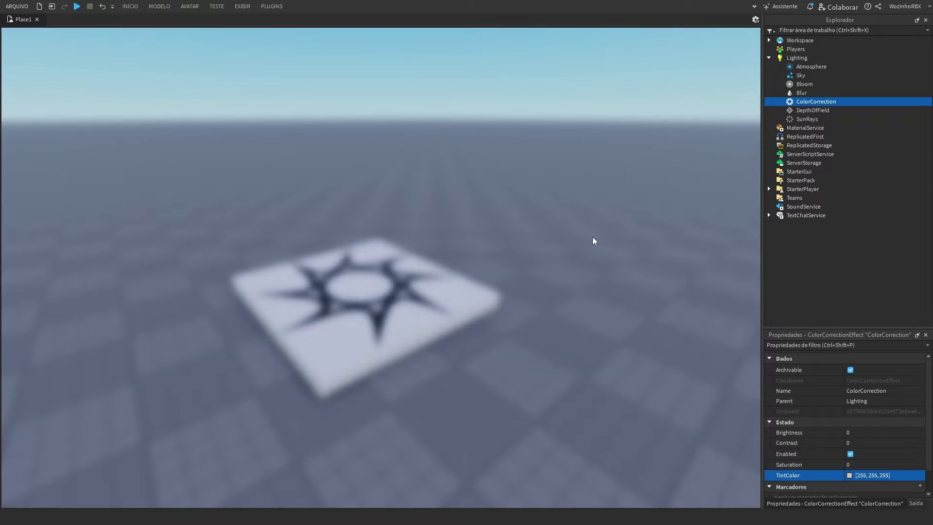
# - Reduce the Size of the Blur effect to its minimum so the scene is no longer blurred
pyautogui.click(801, 93)
pyautogui.click(890, 445)
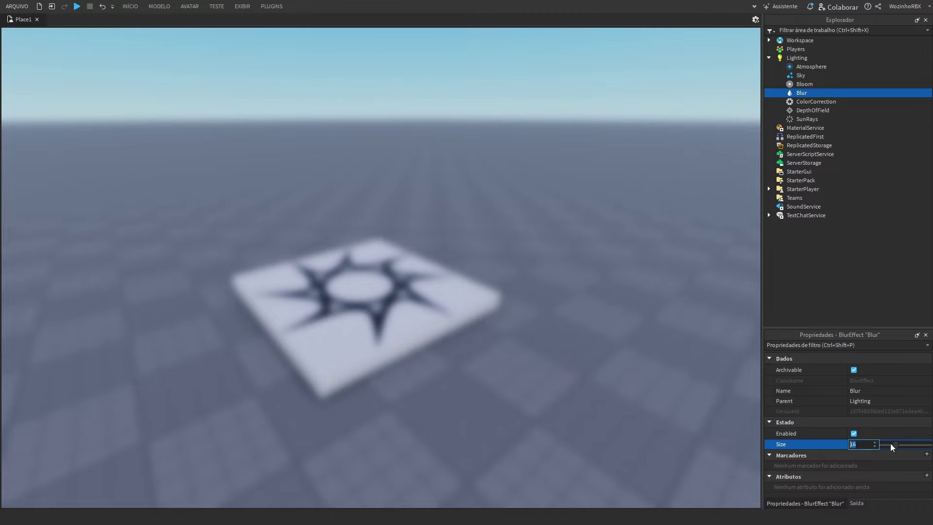
pyautogui.click(898, 448)
pyautogui.moveTo(894, 444); pyautogui.dragTo(720, 398)
# - Insert a ScreenGui into StarterGui and paste the copied death-screen Frame into it
pyautogui.click(792, 145)
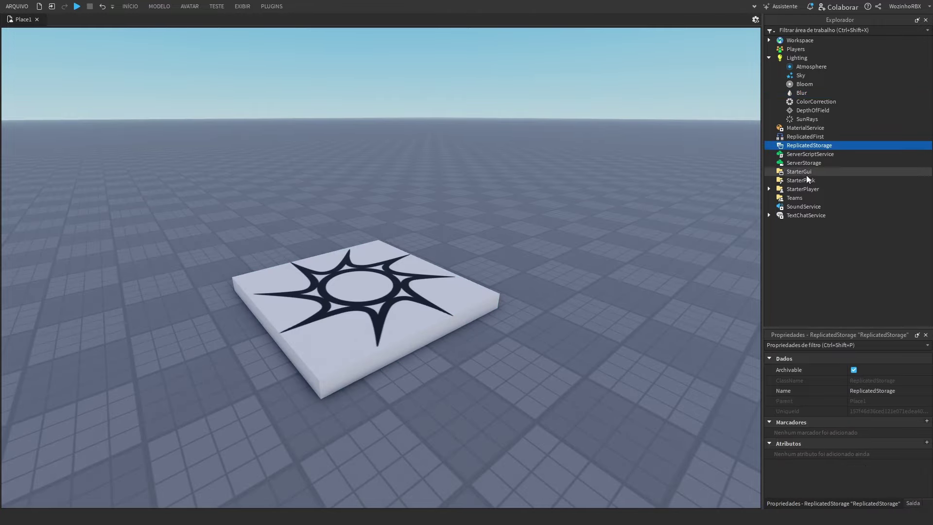
pyautogui.click(799, 171)
pyautogui.hotkey('ctrl', 'i')
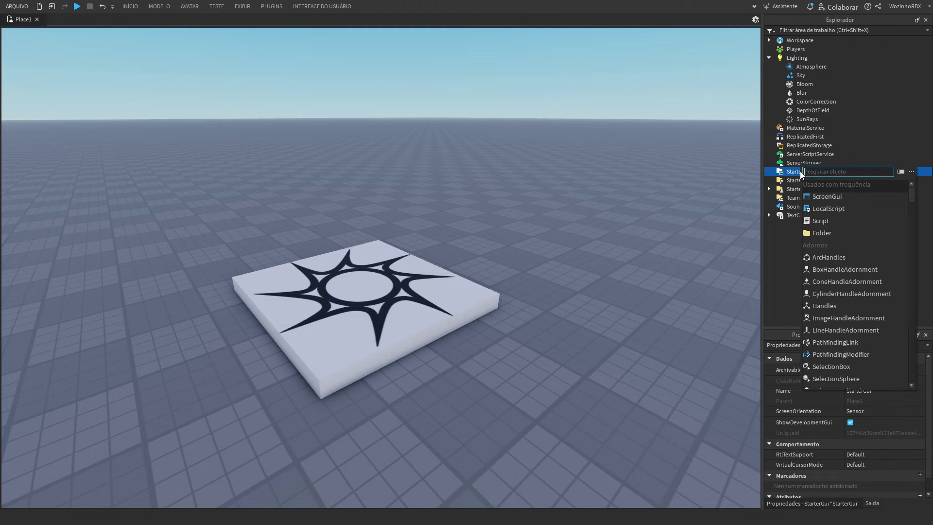
pyautogui.write('scr')
pyautogui.press('Down')
pyautogui.press('Return')
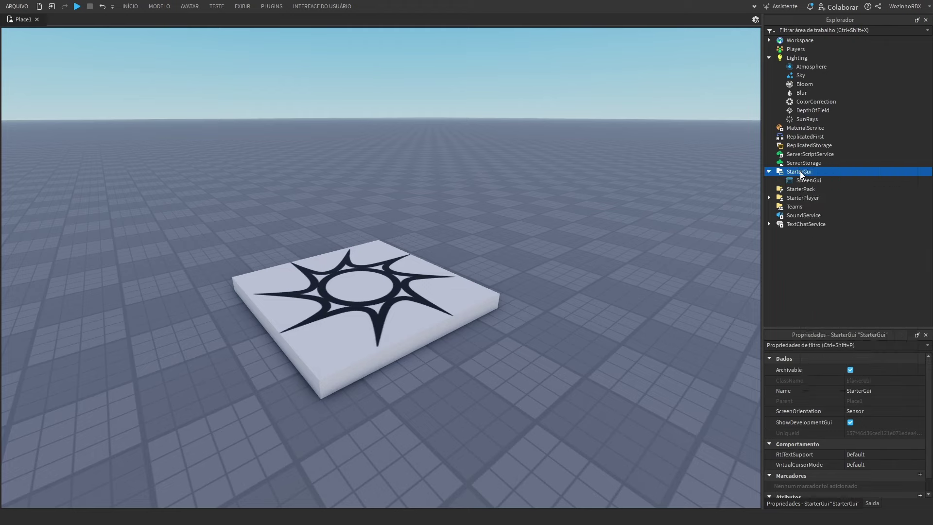
pyautogui.click(809, 178)
pyautogui.hotkey('ctrl', 'v')
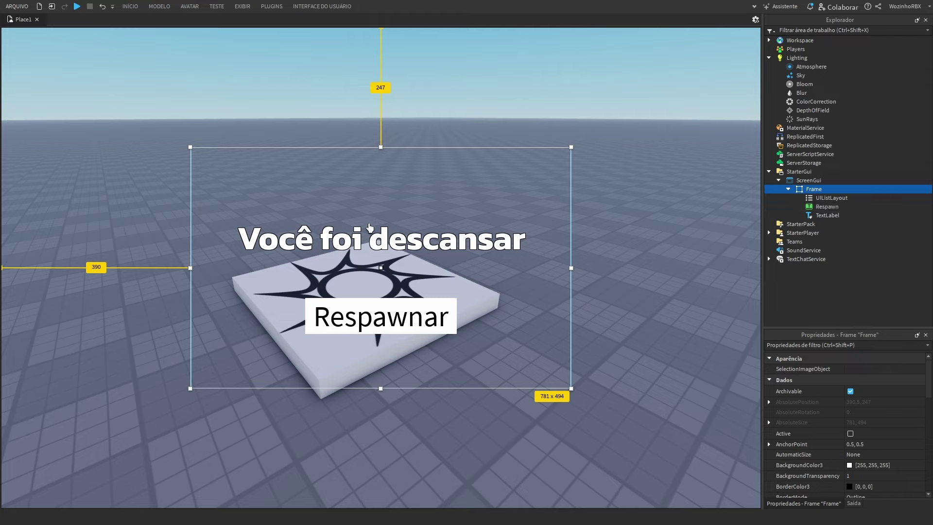
# - Examine the Frame's child objects: the UIListLayout, the Respawn button and the TextLabel
pyautogui.click(832, 199)
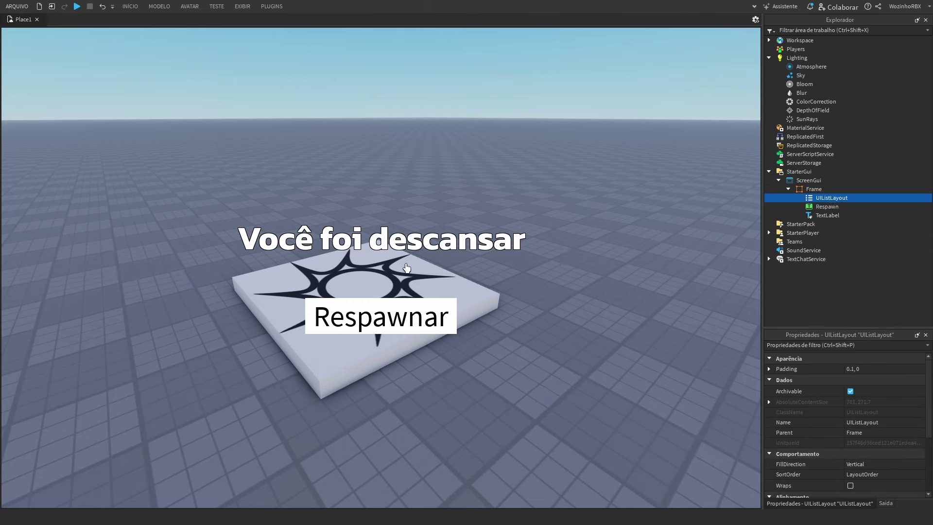
pyautogui.click(797, 189)
pyautogui.click(818, 199)
pyautogui.click(826, 207)
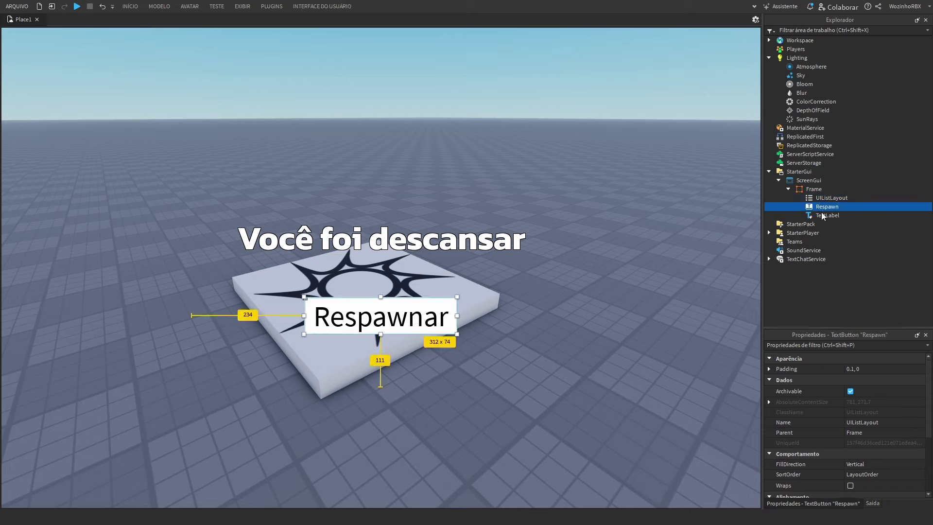
pyautogui.click(827, 216)
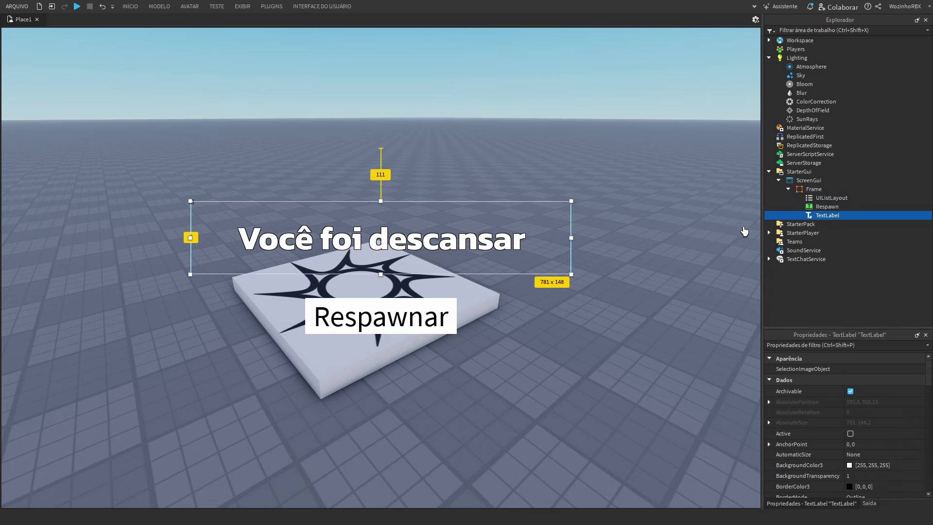
pyautogui.click(831, 207)
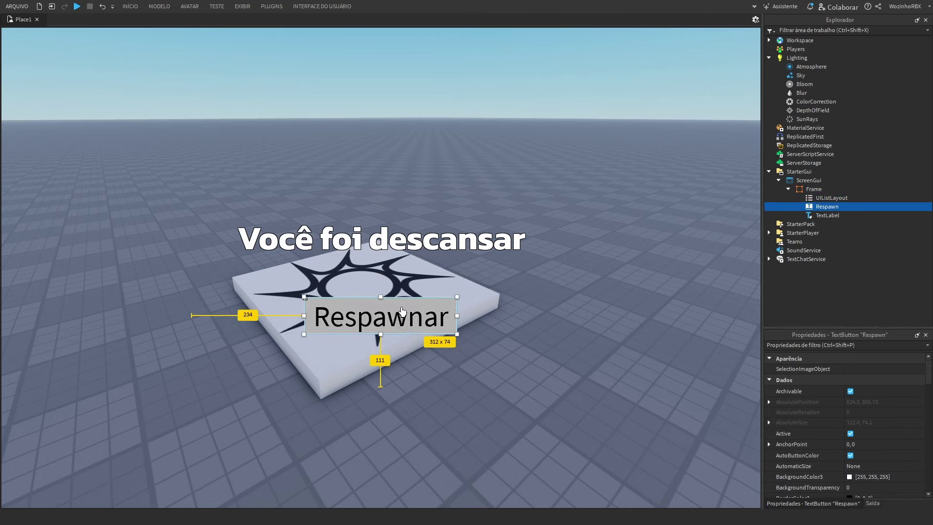
# - Try moving the Frame upward with a Position of {0.5, 0},{0.2, 0}
pyautogui.click(835, 188)
pyautogui.scroll(-3, 832, 398)
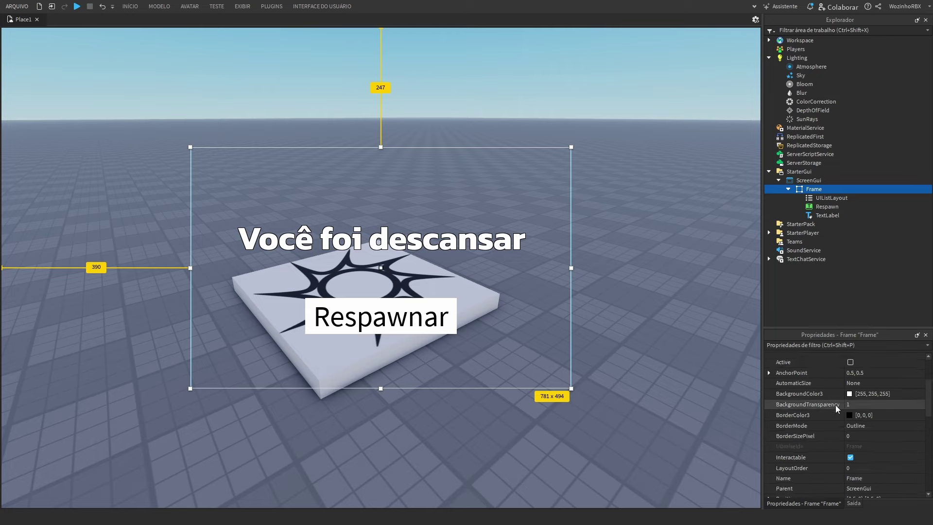
pyautogui.scroll(-4, 837, 408)
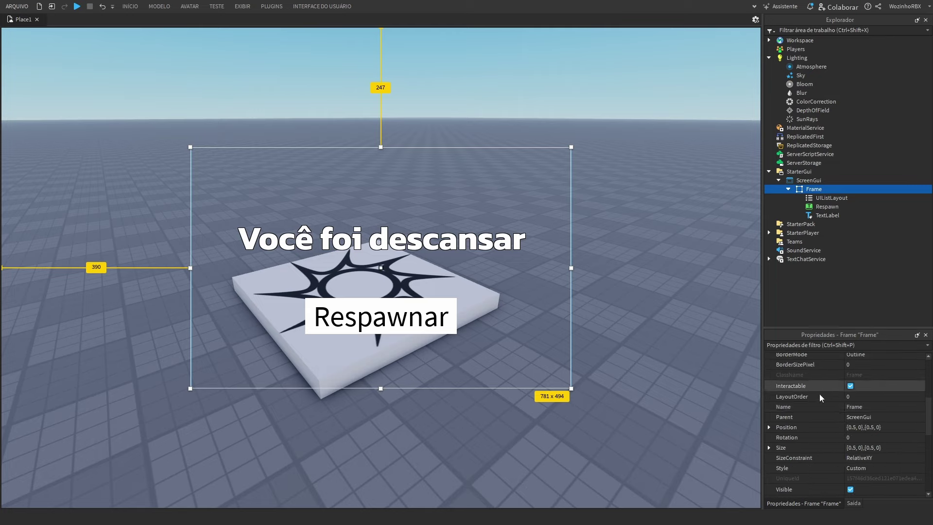
pyautogui.click(868, 430)
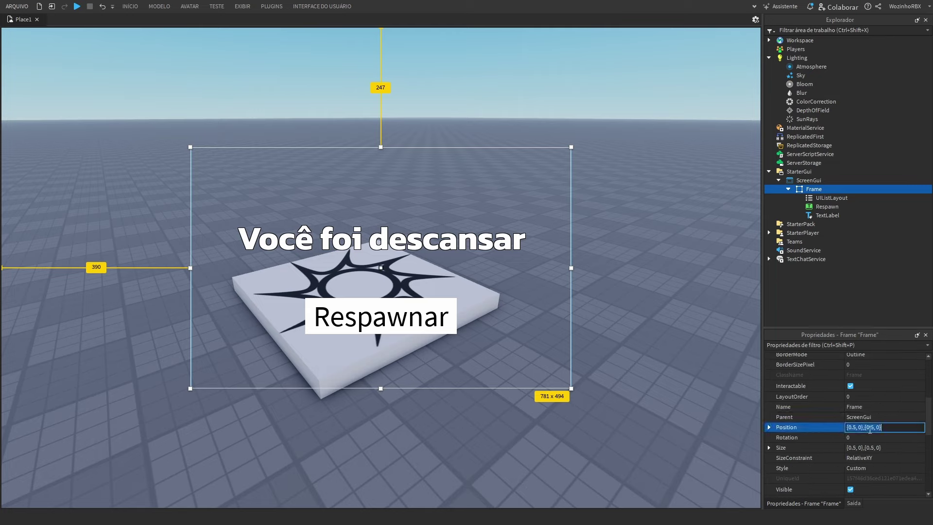
pyautogui.click(873, 430)
pyautogui.press('Return')
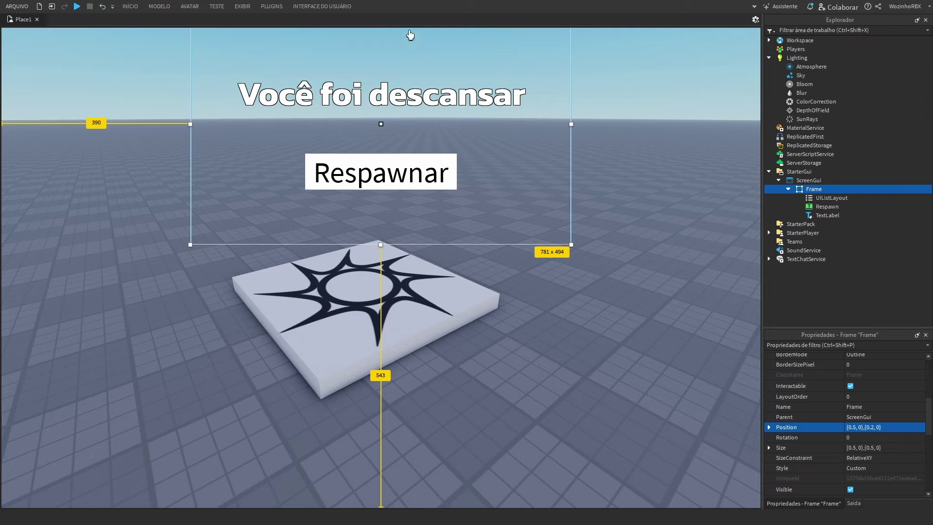
# - Set the Frame's Position to {0.5, 0},{-0.5, 0} to place it above the visible screen area
pyautogui.click(870, 427)
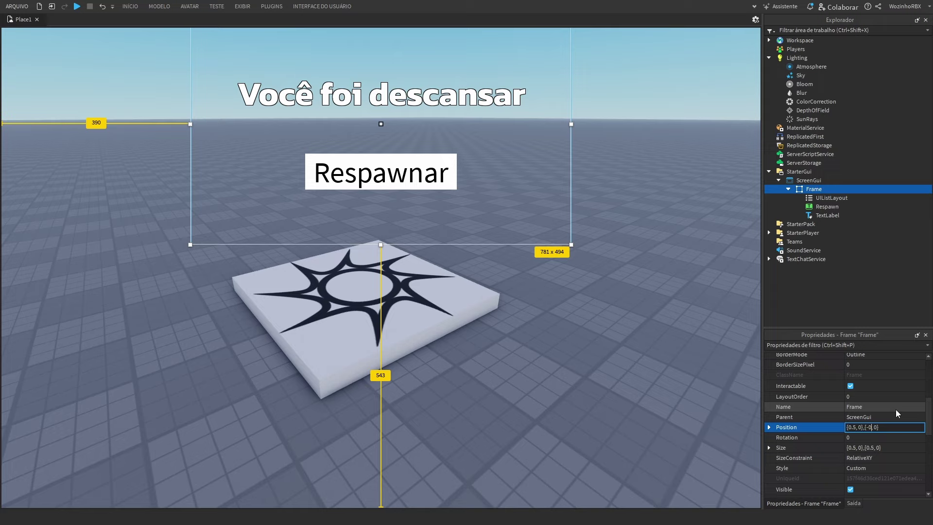
pyautogui.write('.5')
pyautogui.press('Return')
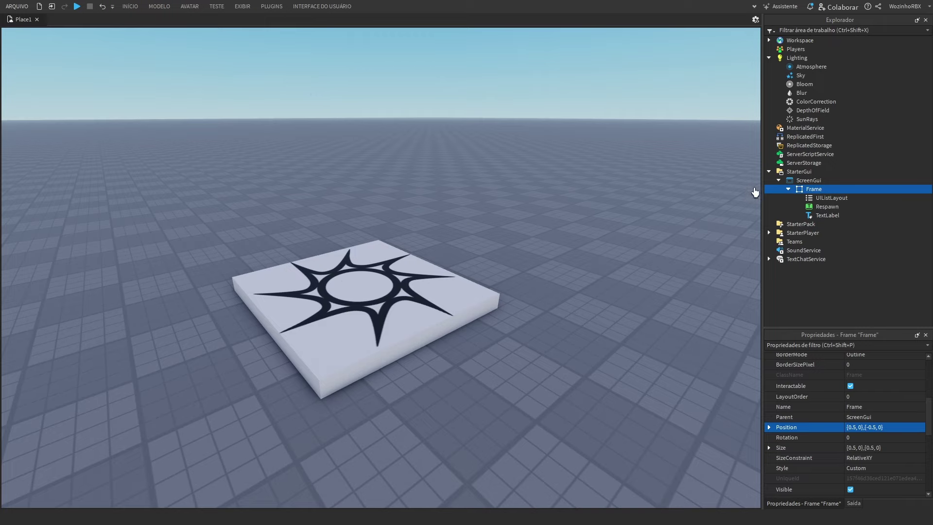
# - Insert a new Script into ServerScriptService
pyautogui.click(791, 146)
pyautogui.click(794, 154)
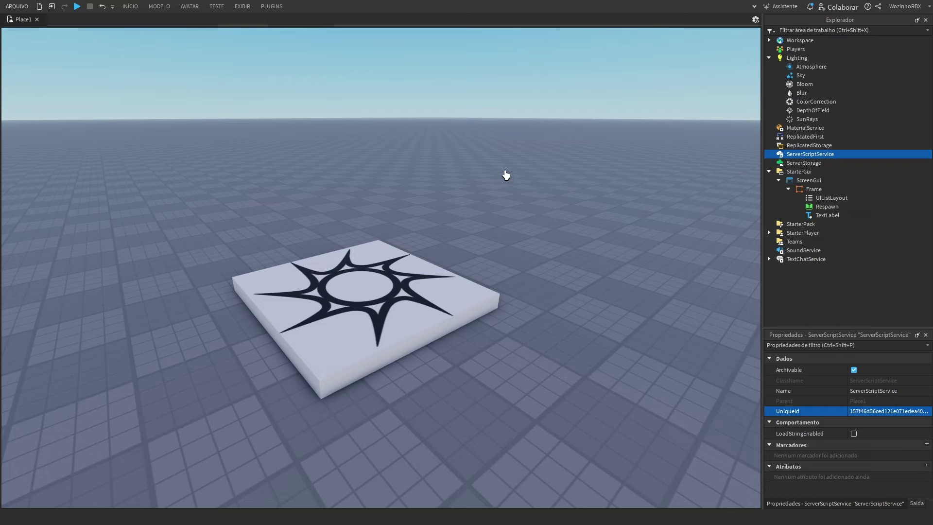
pyautogui.click(809, 182)
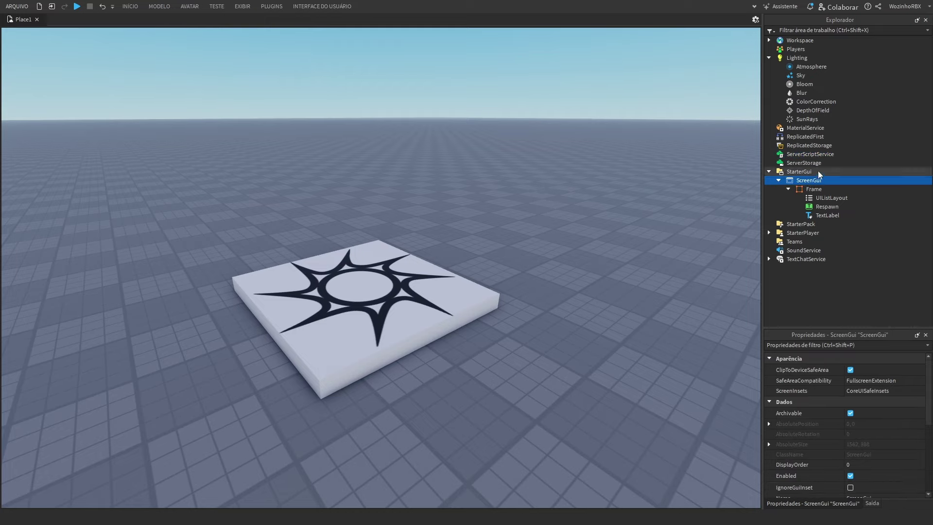
pyautogui.click(819, 156)
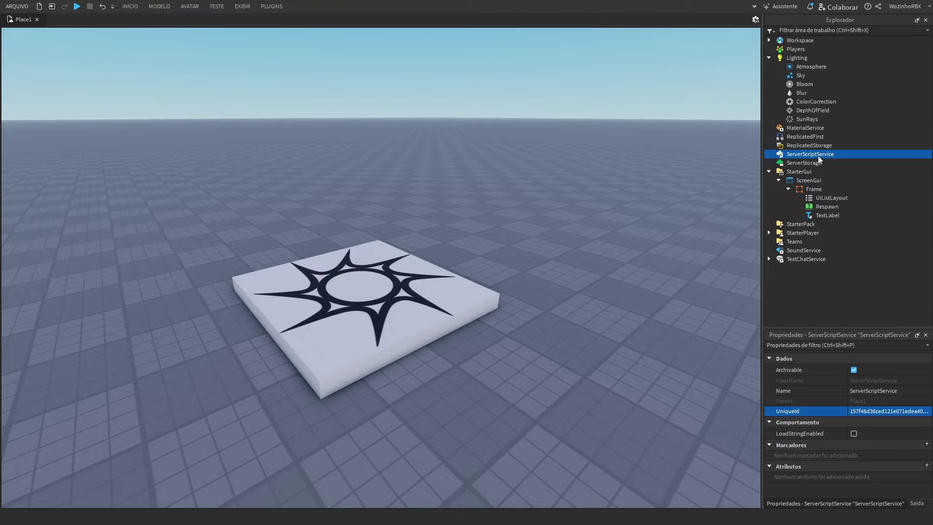
pyautogui.hotkey('ctrl', 'i')
pyautogui.write('scr')
pyautogui.press('Return')
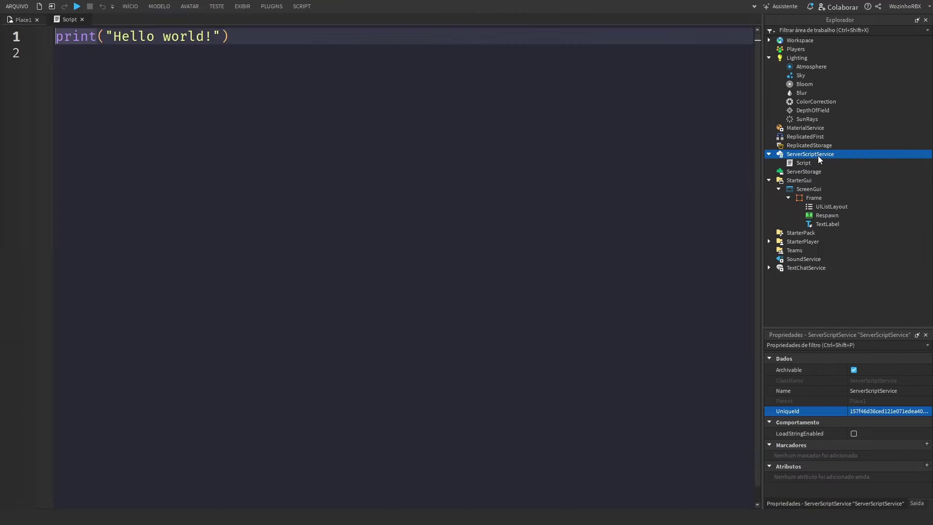
# - Disable CharacterAutoLoads on the Players service so characters do not spawn automatically
pyautogui.click(797, 50)
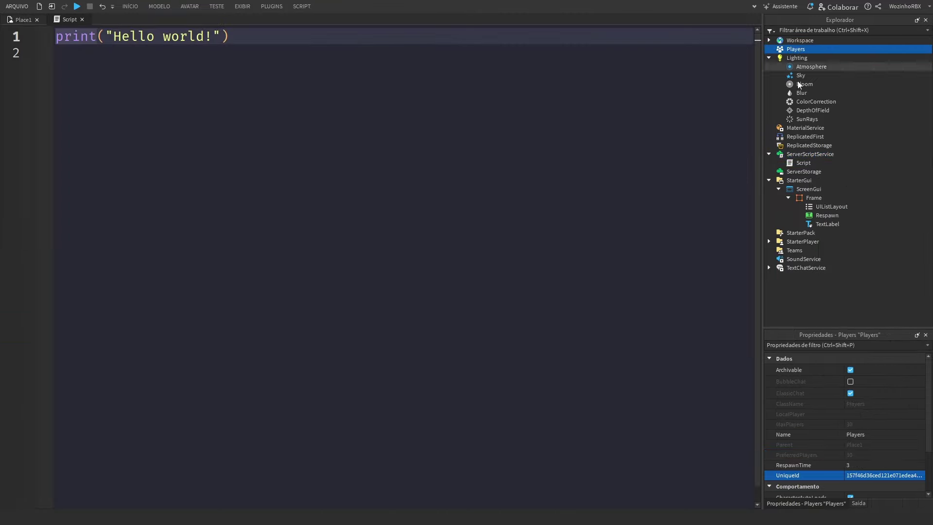
pyautogui.scroll(-3, 834, 410)
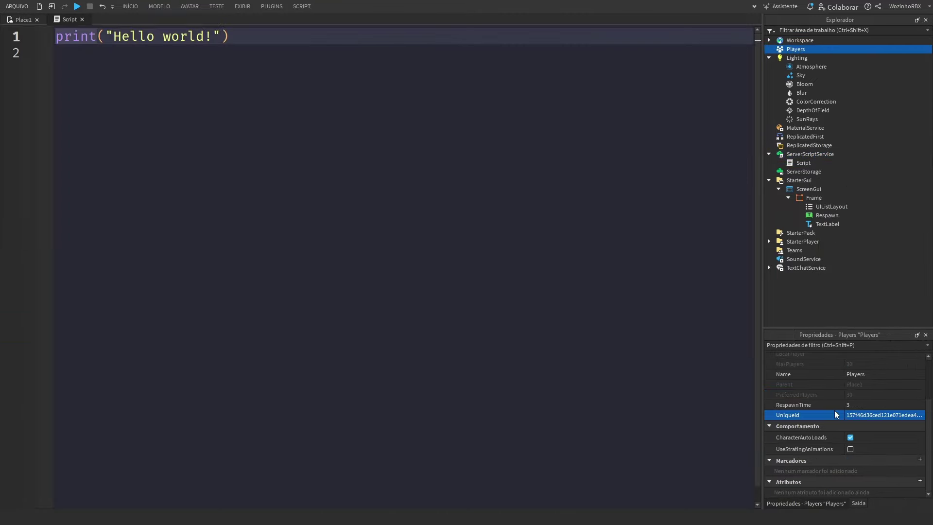
pyautogui.click(850, 438)
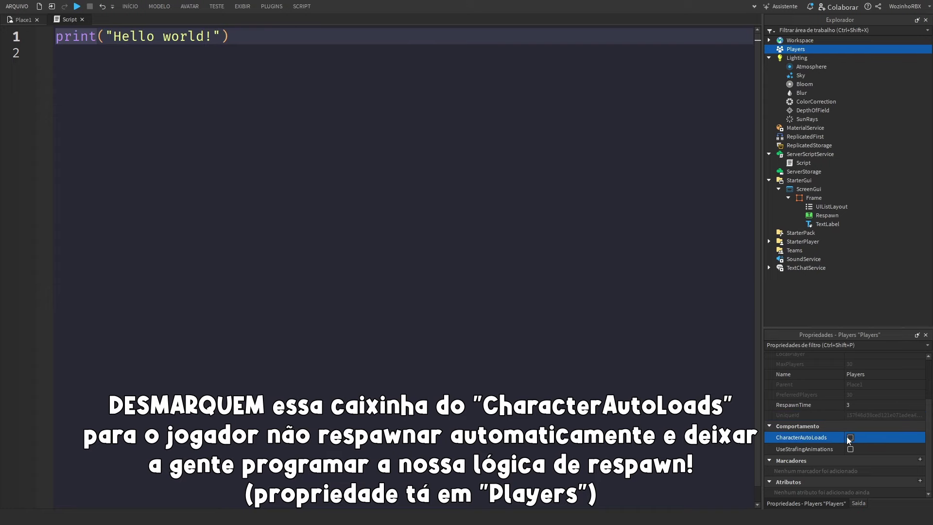
# - Playtest the place to check character spawning with automatic loading disabled, and stop the test
pyautogui.click(517, 323)
pyautogui.press('F5')
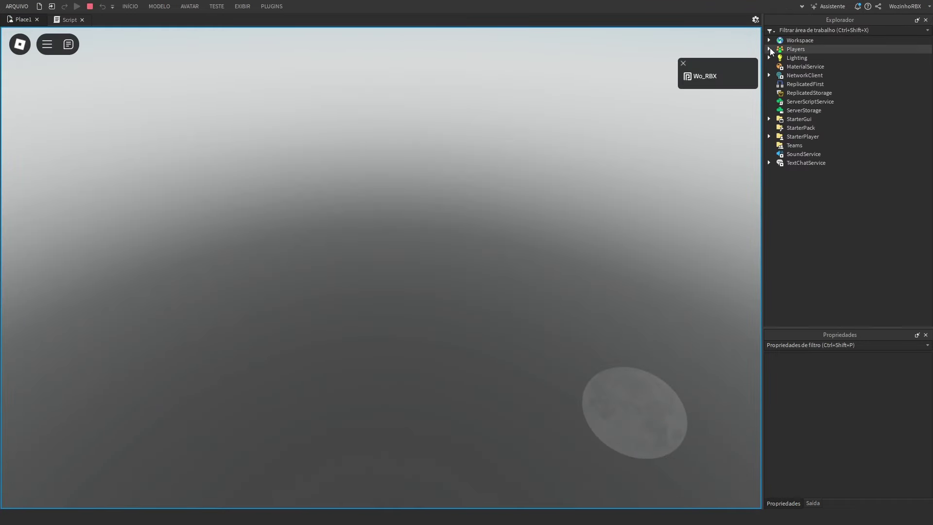
pyautogui.click(72, 21)
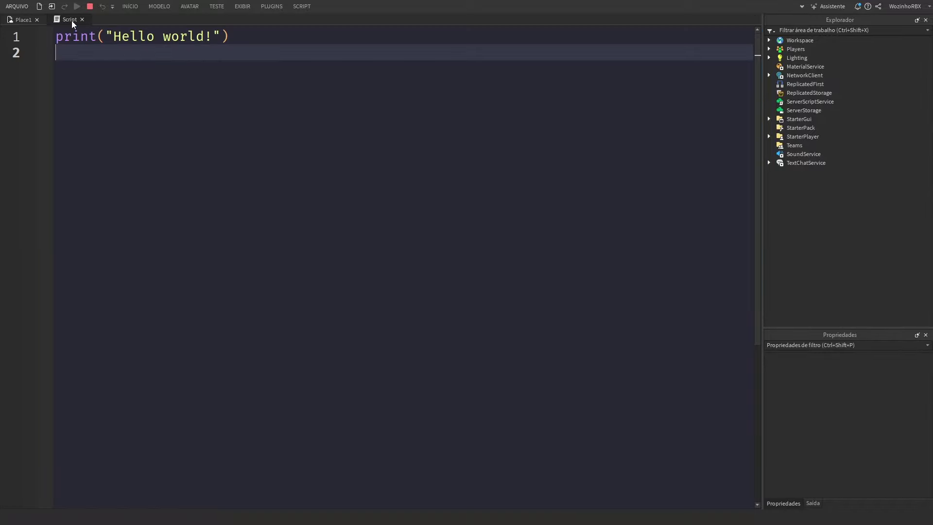
pyautogui.moveTo(129, 118); pyautogui.dragTo(56, 36)
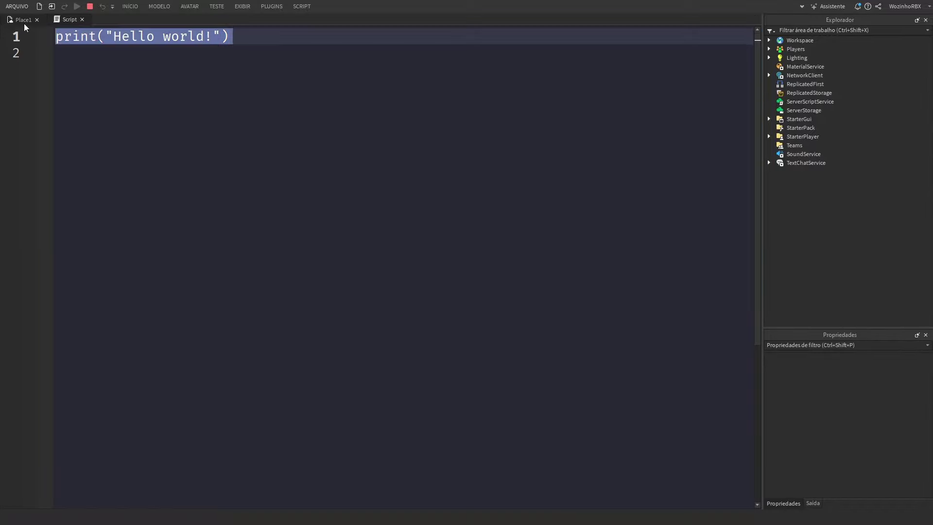
pyautogui.click(90, 7)
# - Replace the default script code with a game.Players.PlayerAdded:Connect(function(player) handler
pyautogui.click(71, 20)
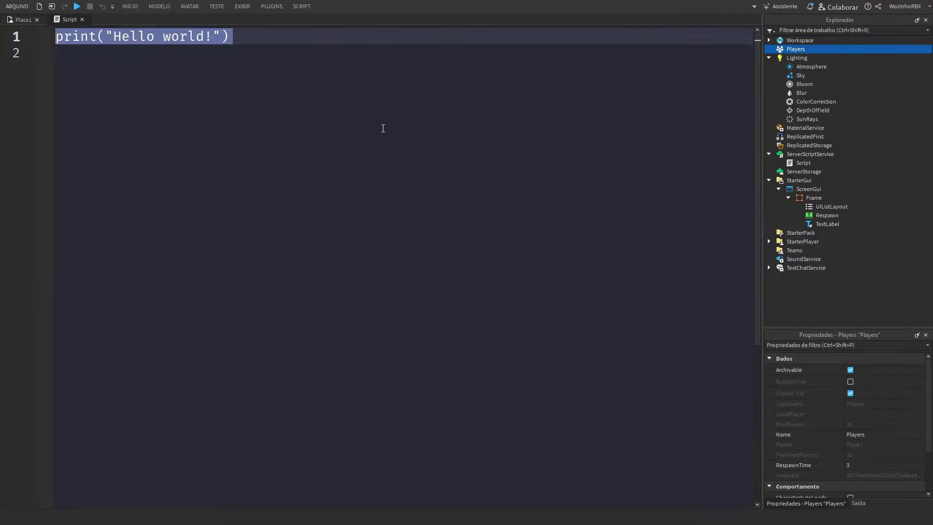
pyautogui.write('game.')
pyautogui.write('Players.PlayerAdded:')
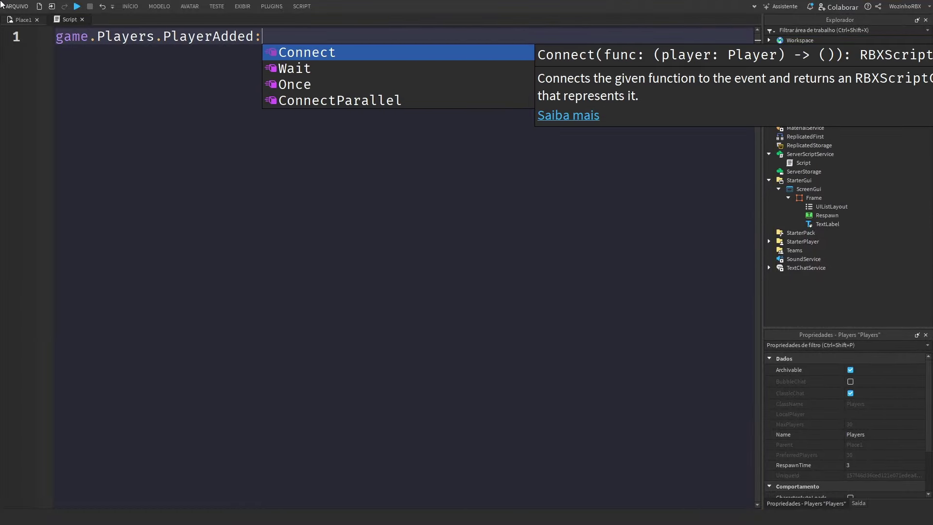
pyautogui.press('Tab')
pyautogui.write('(function(player)')
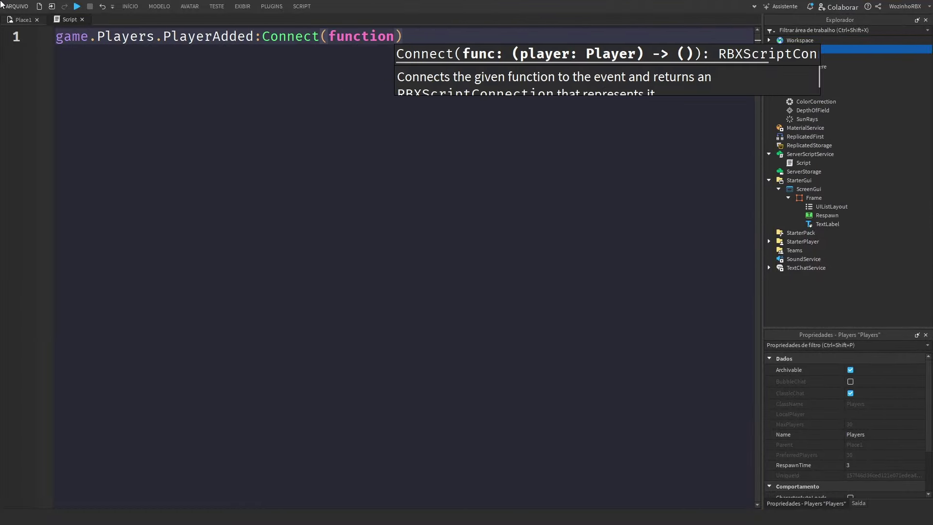
pyautogui.press('Return')
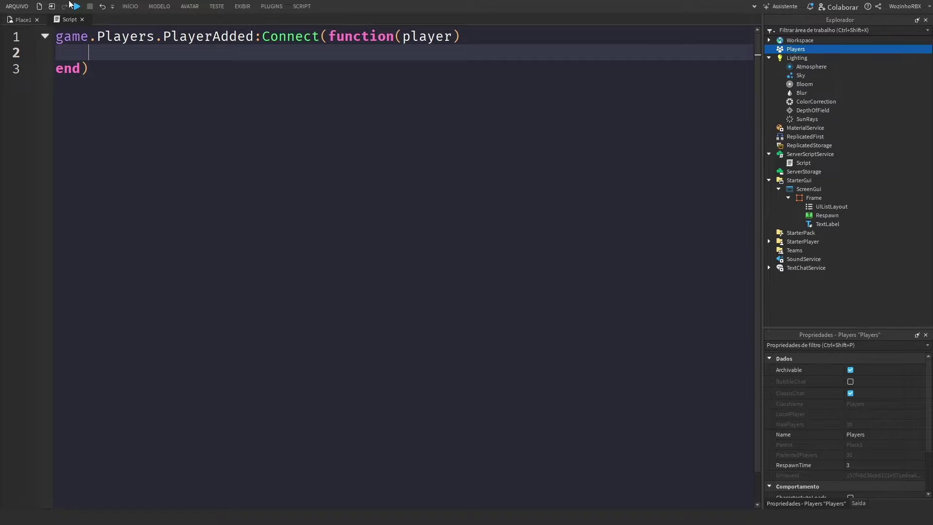
# - Add the call player:LoadCharacter() inside the PlayerAdded handler
pyautogui.doubleClick(412, 37)
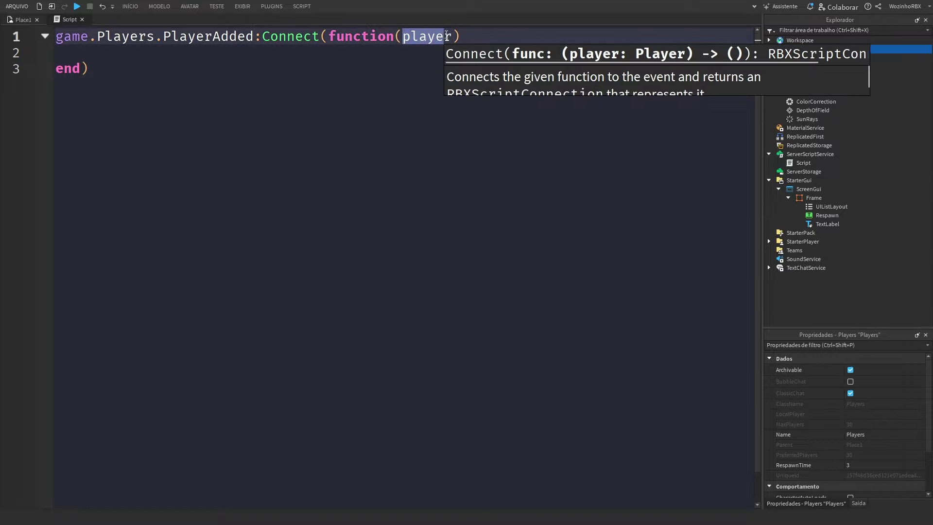
pyautogui.click(448, 47)
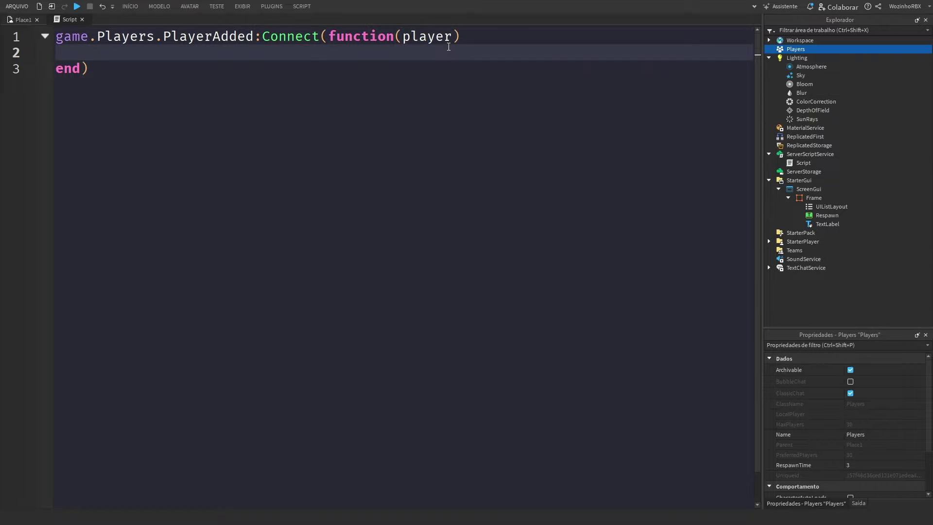
pyautogui.write('player:Lo')
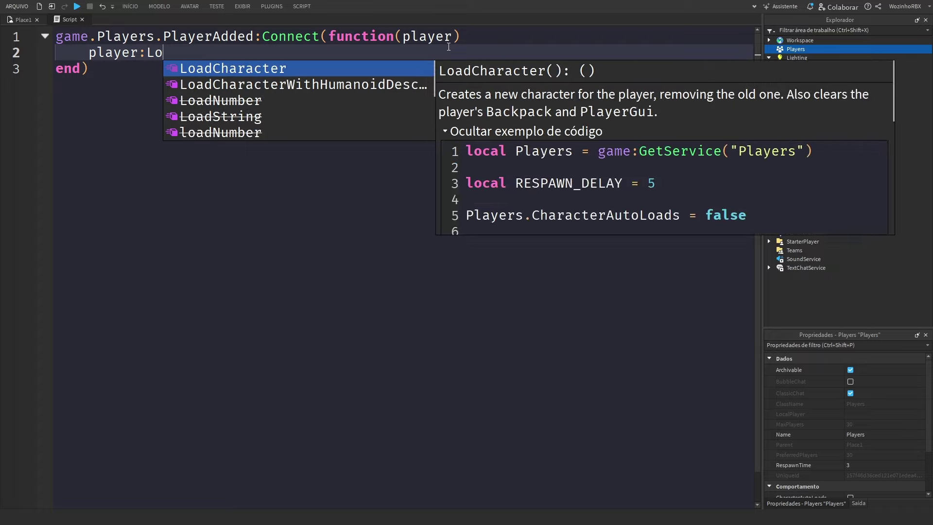
pyautogui.press('Tab')
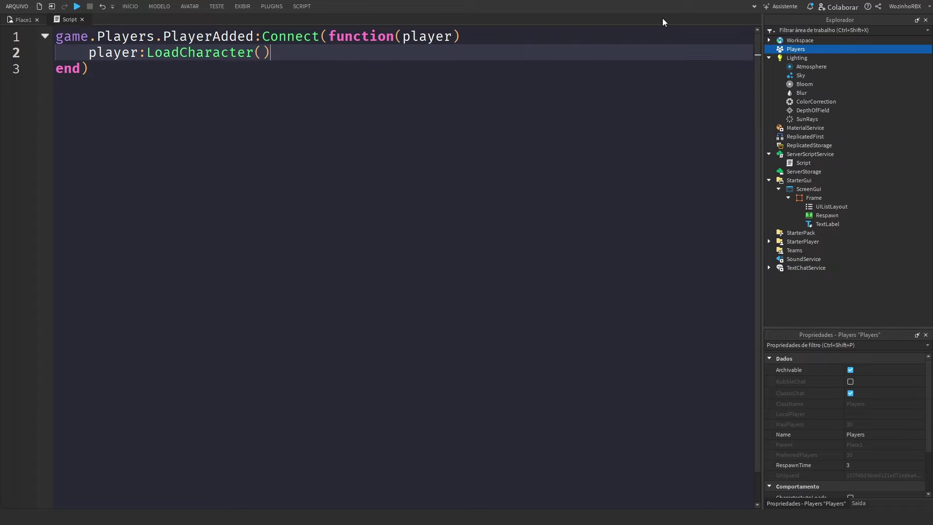
pyautogui.click(211, 53)
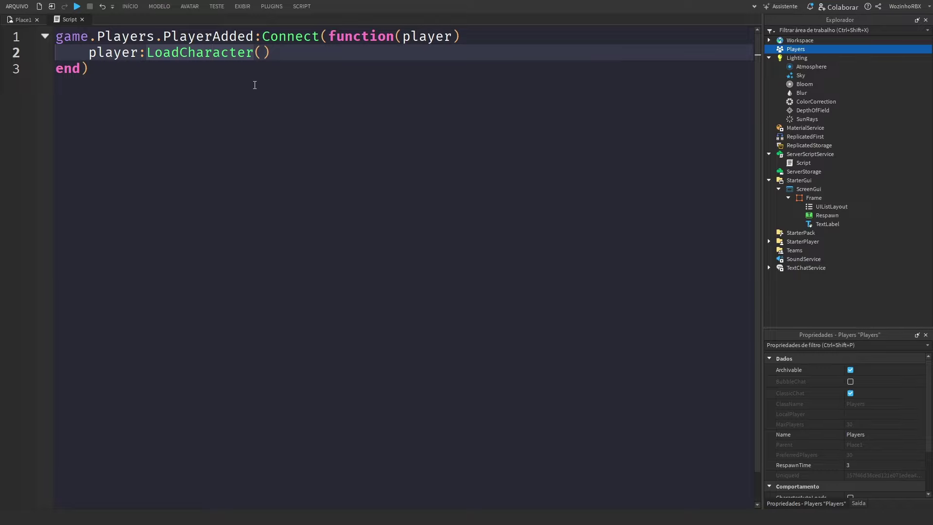
pyautogui.click(299, 122)
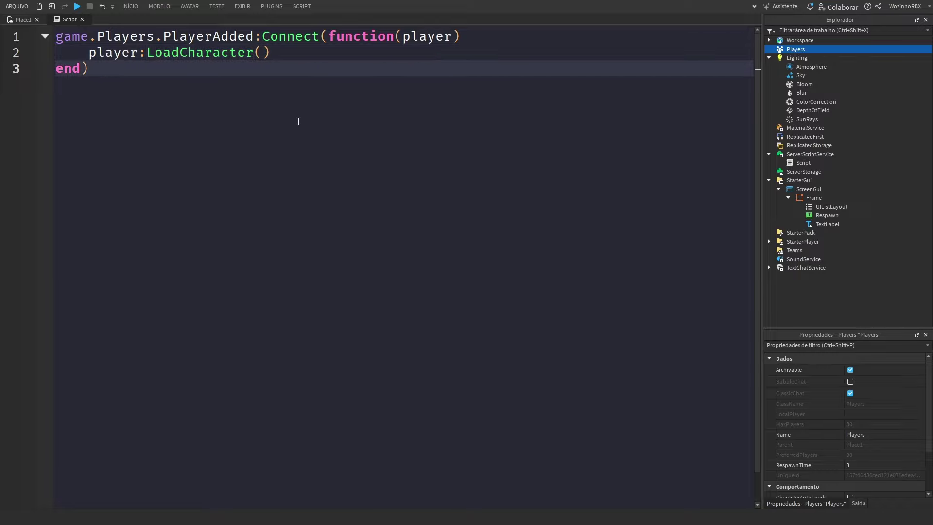
# - Playtest the script by moving the character around and resetting it to check for automatic respawning, and stop the test
pyautogui.press('F5')
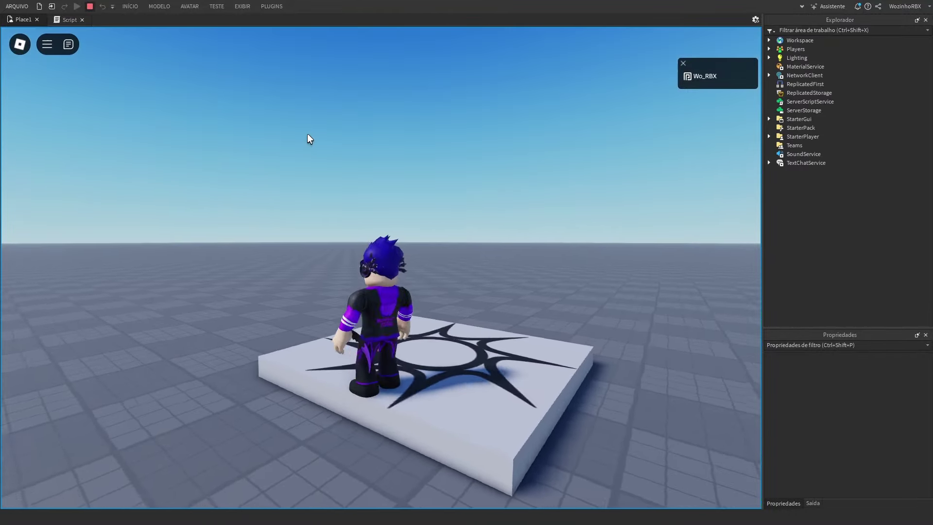
pyautogui.press('a')
pyautogui.moveTo(307, 134); pyautogui.dragTo(307, 134, button='right')
pyautogui.press('w')
pyautogui.press('s')
pyautogui.press('d')
pyautogui.press('Escape')
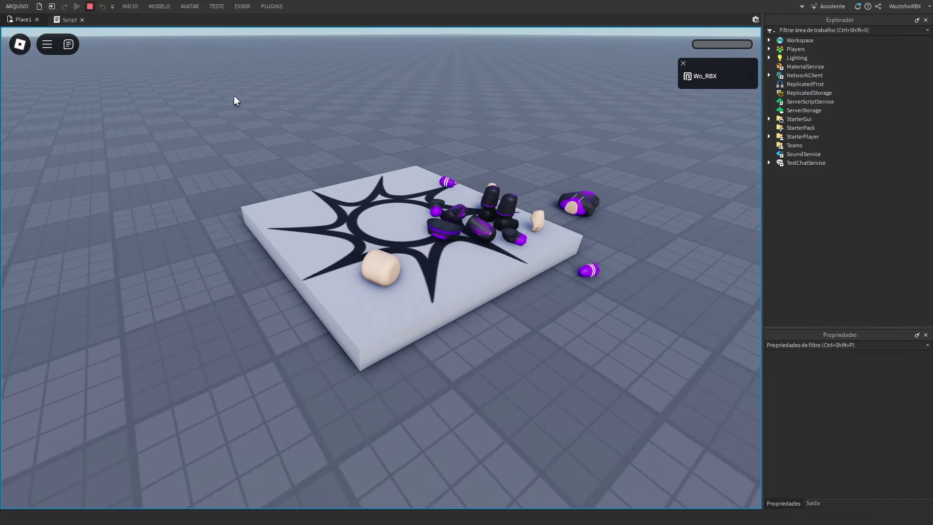
pyautogui.click(89, 6)
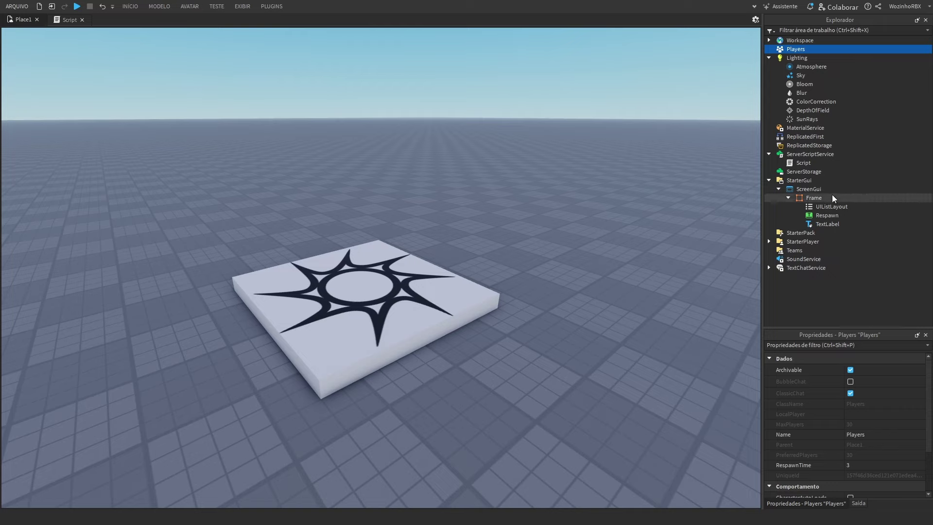
# - Examine the ResetOnSpawn property of the ScreenGui in StarterGui
pyautogui.click(816, 189)
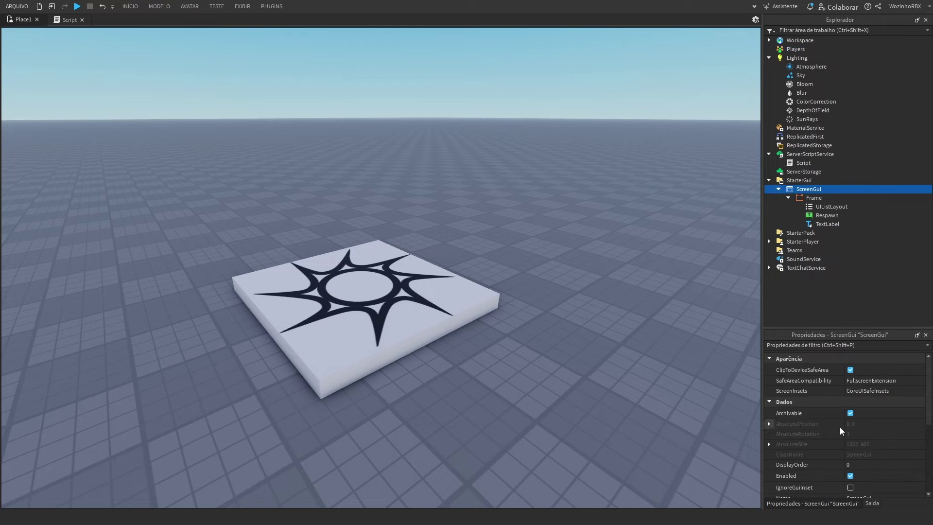
pyautogui.scroll(-5, 839, 426)
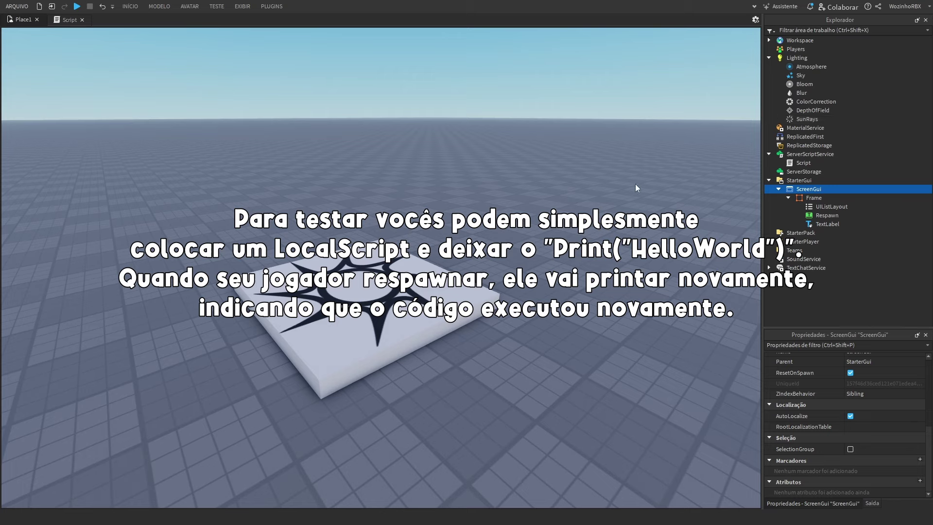
# - Insert a LocalScript into the ScreenGui and replace its default code with the keyword local
pyautogui.click(822, 188)
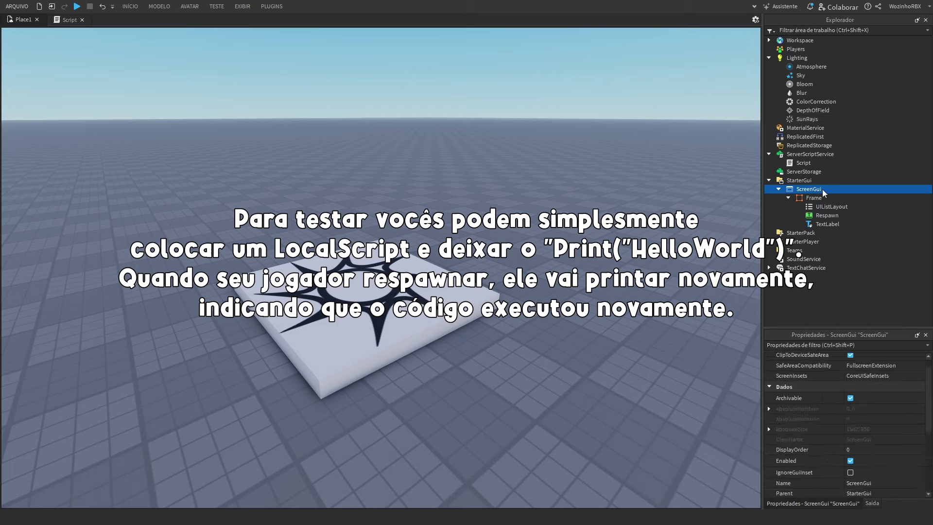
pyautogui.hotkey('ctrl', 'i')
pyautogui.write('local')
pyautogui.press('Down')
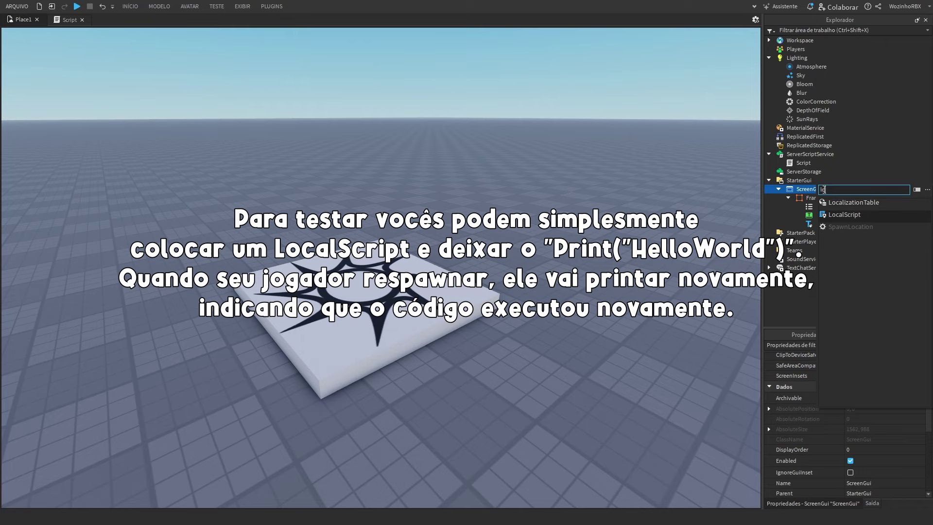
pyautogui.press('Return')
pyautogui.click(467, 169)
pyautogui.hotkey('ctrl', 'a')
pyautogui.write('l')
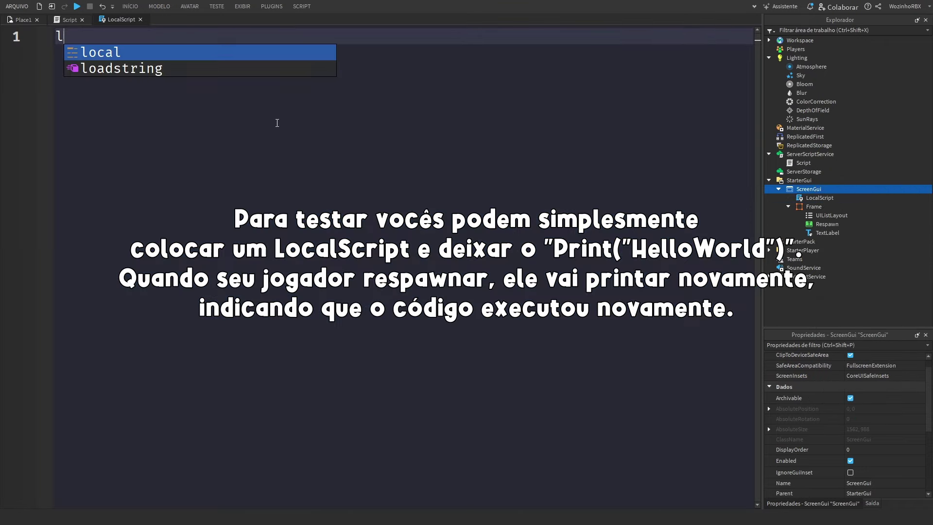
pyautogui.write('ocal Character = w')
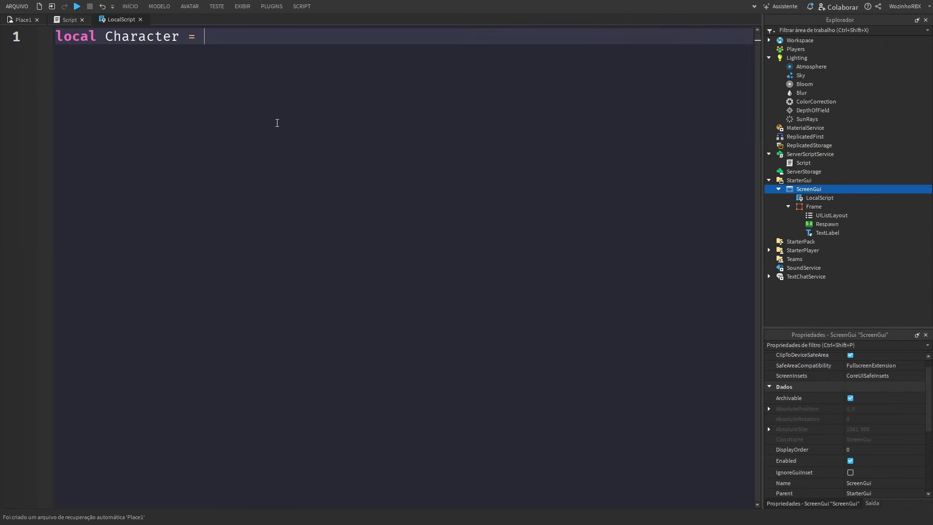
pyautogui.press('BackSpace')
pyautogui.write('ga')
pyautogui.press('BackSpace')
pyautogui.press('BackSpace')
pyautogui.press('BackSpace')
pyautogui.press('BackSpace')
pyautogui.press('BackSpace')
pyautogui.press('BackSpace')
pyautogui.press('BackSpace')
pyautogui.press('BackSpace')
pyautogui.press('BackSpace')
pyautogui.press('BackSpace')
pyautogui.press('BackSpace')
pyautogui.press('BackSpace')
pyautogui.press('BackSpace')
pyautogui.press('BackSpace')
# - Complete the first line as a LocalPlayer variable assigned to game:GetService("Players").LocalPlayer
pyautogui.write('LocalPlay')
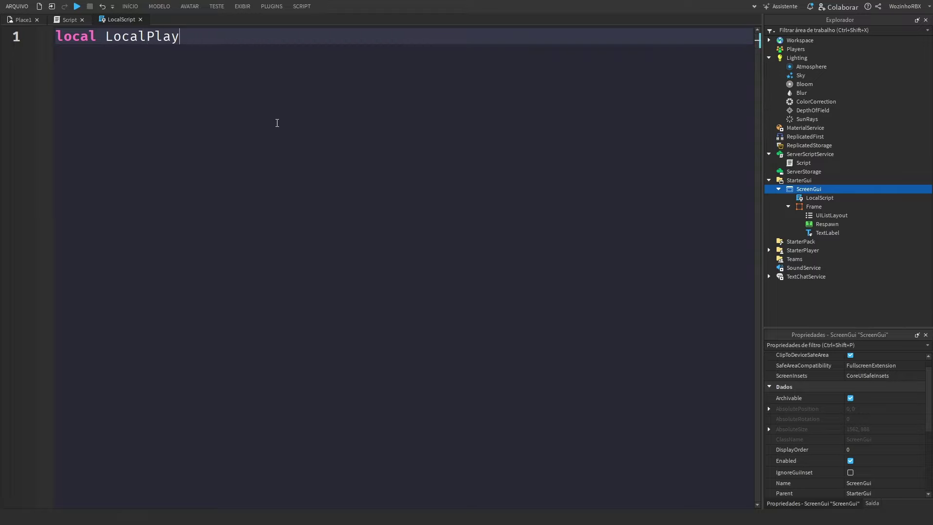
pyautogui.write('er = game:GetService("Players')
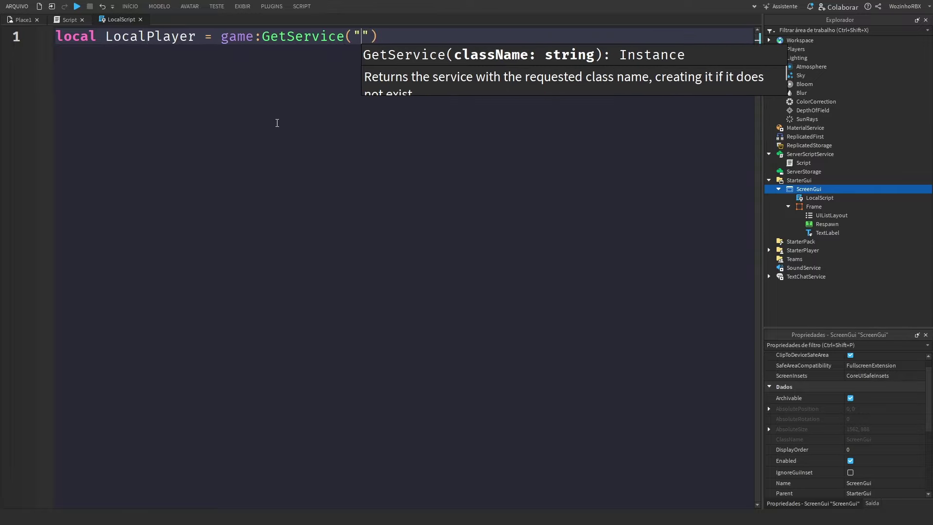
pyautogui.write('").LocalPlayer')
# - Declare on a new line local Character = LocalPlayer.Character or LocalPlayer.CharacterAdded
pyautogui.press('Return')
pyautogui.write('l')
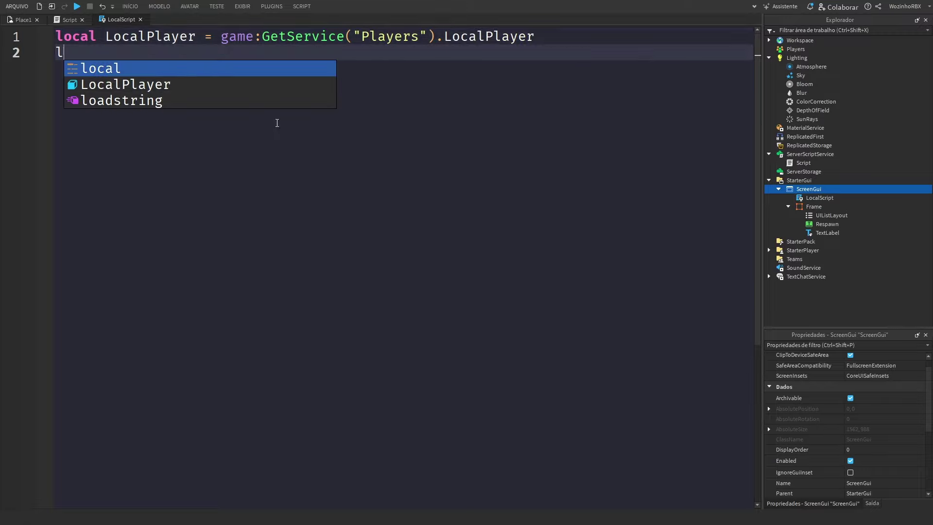
pyautogui.write('ocal Character =')
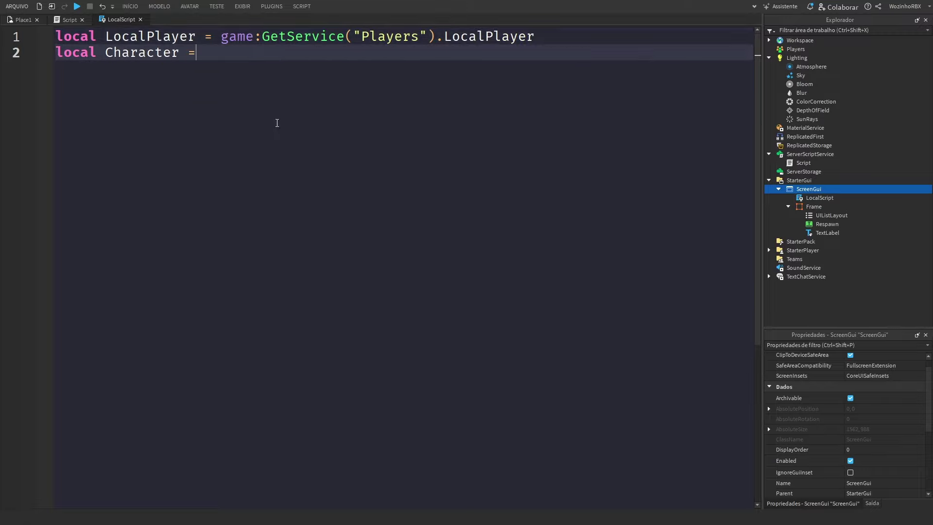
pyautogui.write(' LocalPlayer.Character or l')
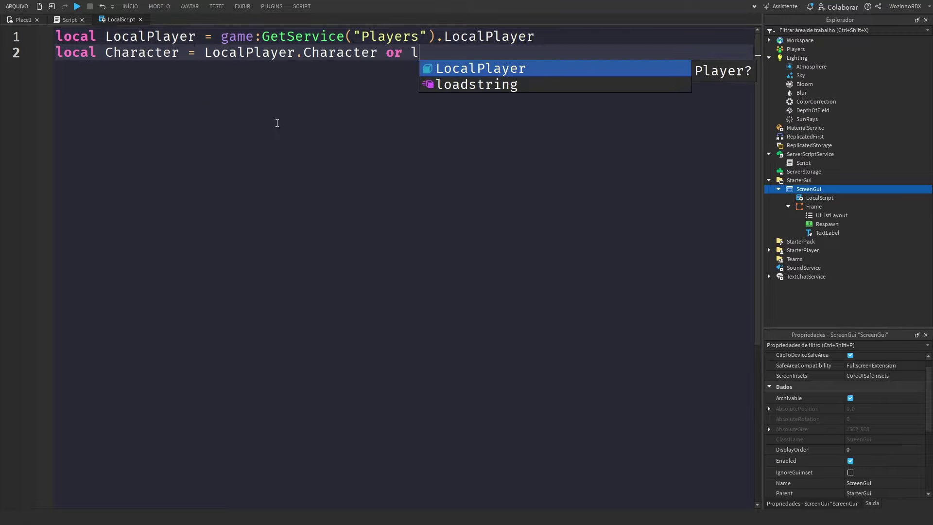
pyautogui.press('Tab')
pyautogui.write('.Cha')
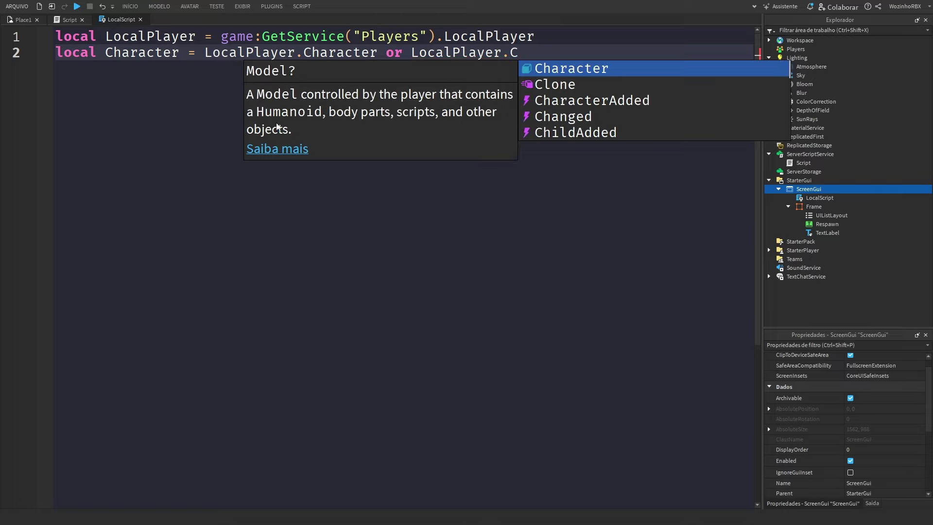
pyautogui.press('Down')
pyautogui.press('Tab')
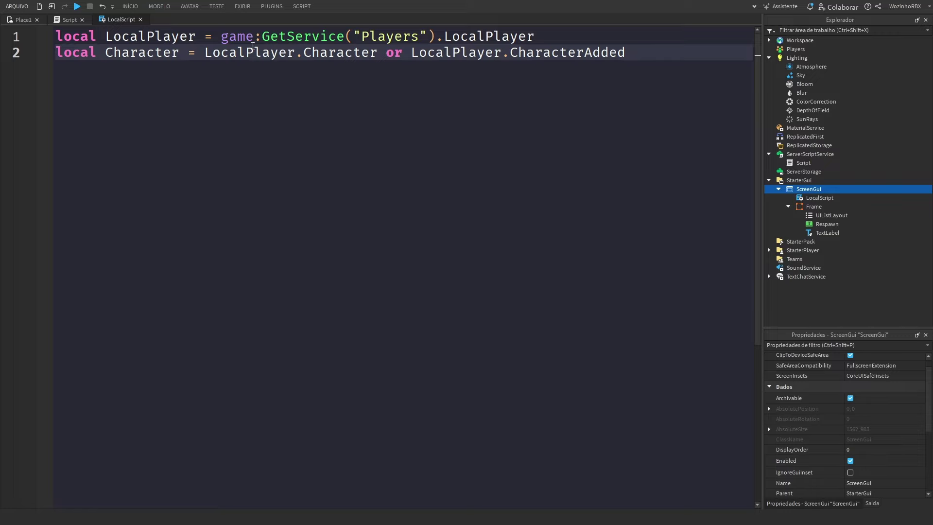
# - Turn the ScreenGui's ResetOnSpawn property off and back on
pyautogui.click(261, 38)
pyautogui.click(172, 52)
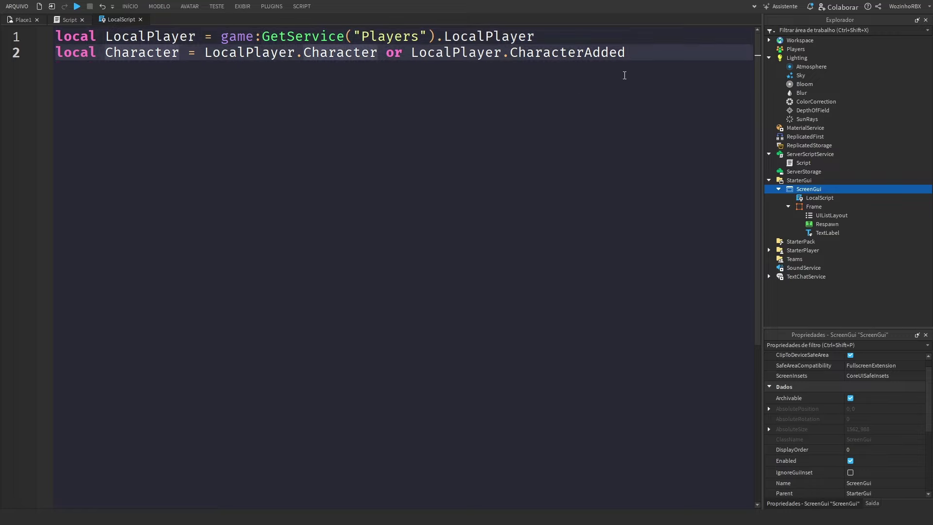
pyautogui.hotkey('ctrl', 'a')
pyautogui.scroll(-5, 843, 371)
pyautogui.click(658, 280)
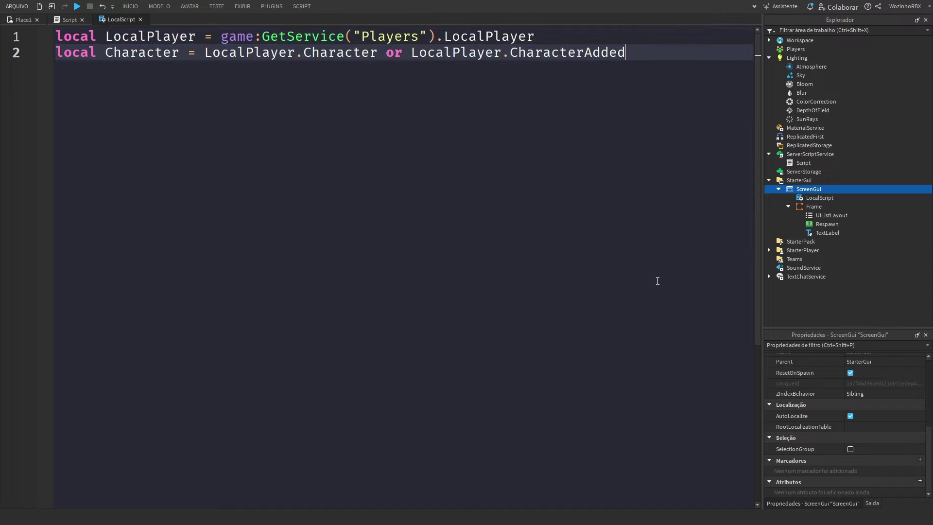
pyautogui.click(849, 373)
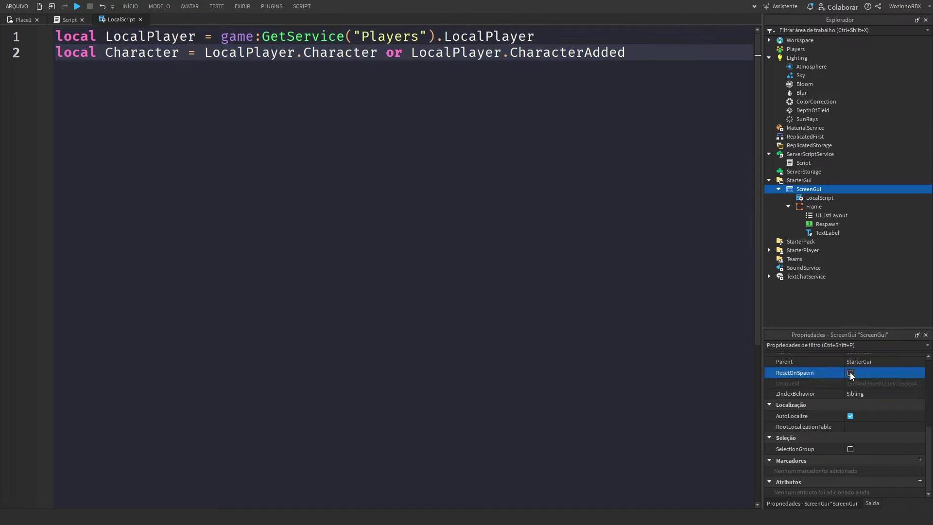
pyautogui.click(850, 373)
# - Append :Wait() to LocalPlayer.CharacterAdded in the Character declaration
pyautogui.write(':Wait()')
pyautogui.moveTo(163, 52); pyautogui.dragTo(130, 53)
pyautogui.click(185, 81)
# - Start a local Humanoid variable declaration on the third line of the LocalScript
pyautogui.press('Return')
pyautogui.write('local ')
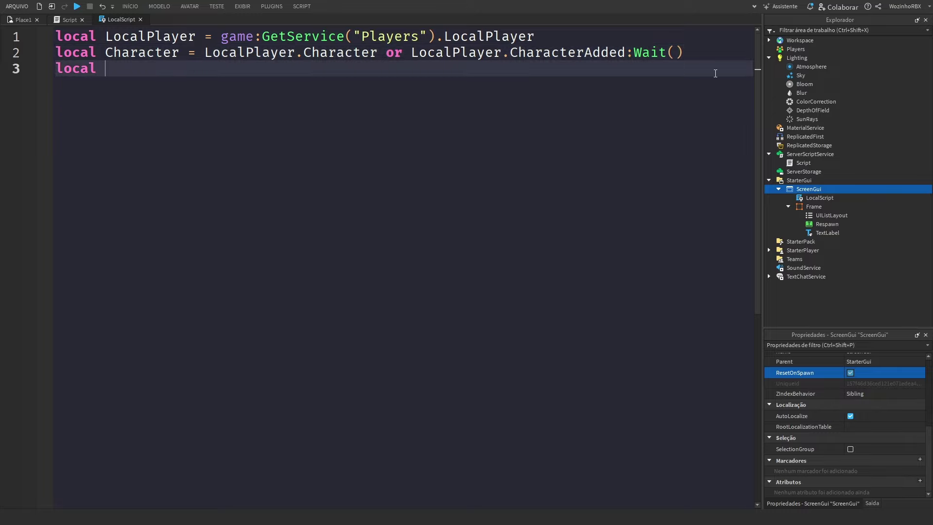
pyautogui.write('Humanoid =')
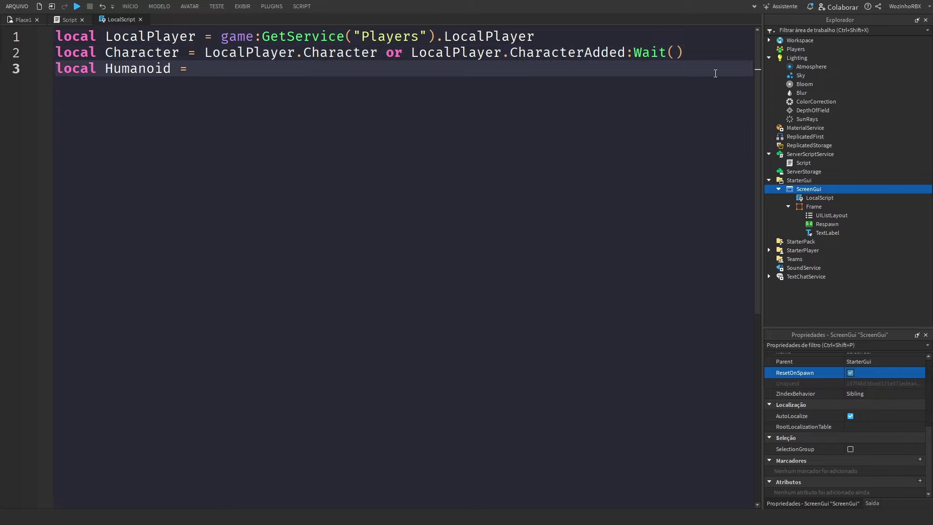